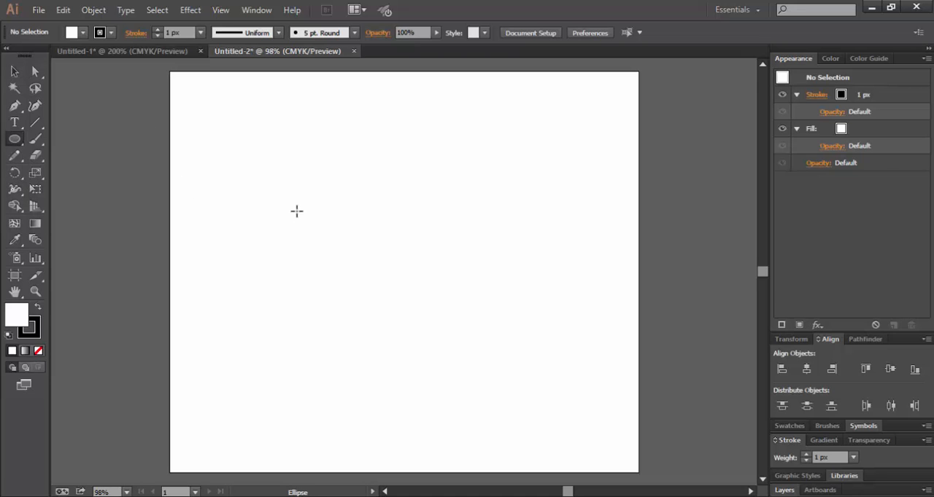
# Draw a circle near the middle of the artboard and make a concentric copy scaled uniformly to 80%.
pyautogui.moveTo(287, 176); pyautogui.dragTo(447, 321)
pyautogui.press('v')
pyautogui.doubleClick(35, 172)
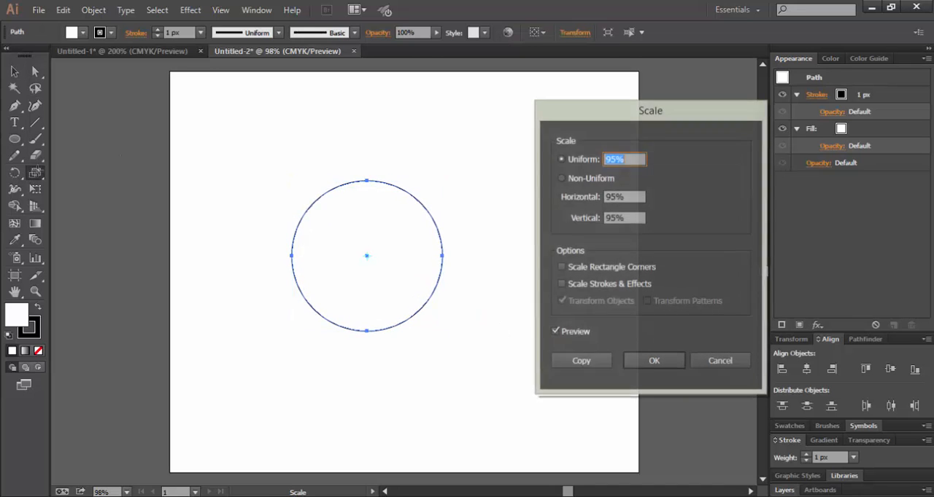
pyautogui.write('80')
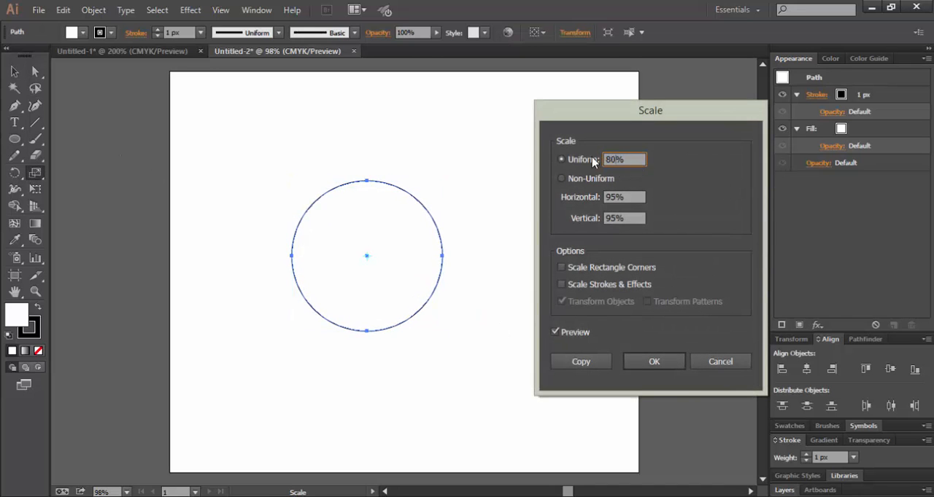
pyautogui.click(580, 361)
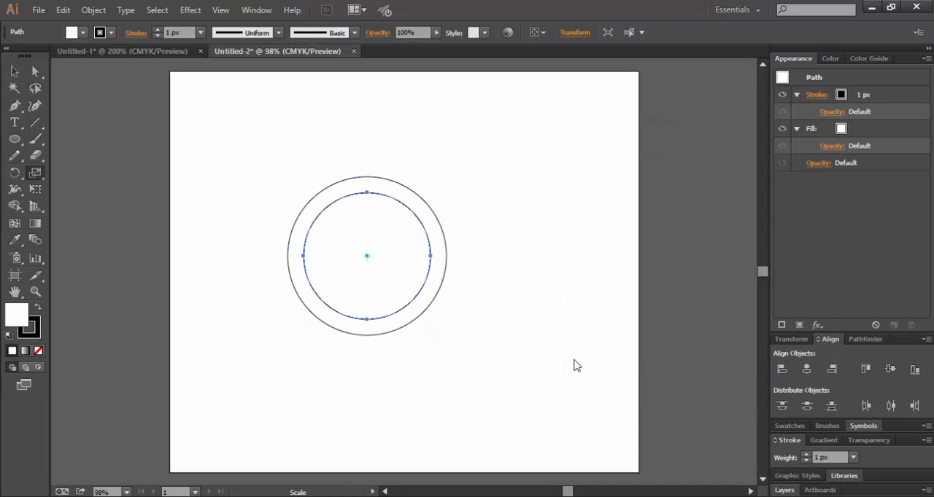
pyautogui.press('v')
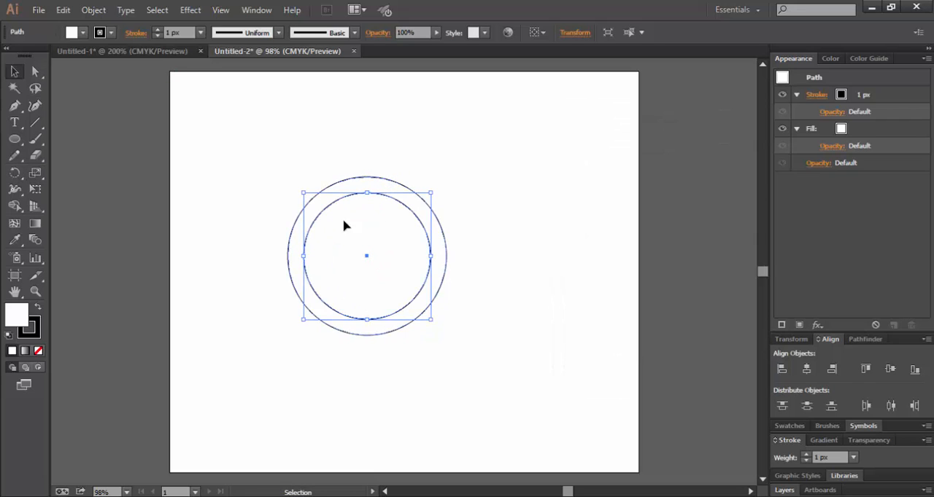
# Make a copy of the inner circle scaled uniformly to 95%.
pyautogui.doubleClick(35, 173)
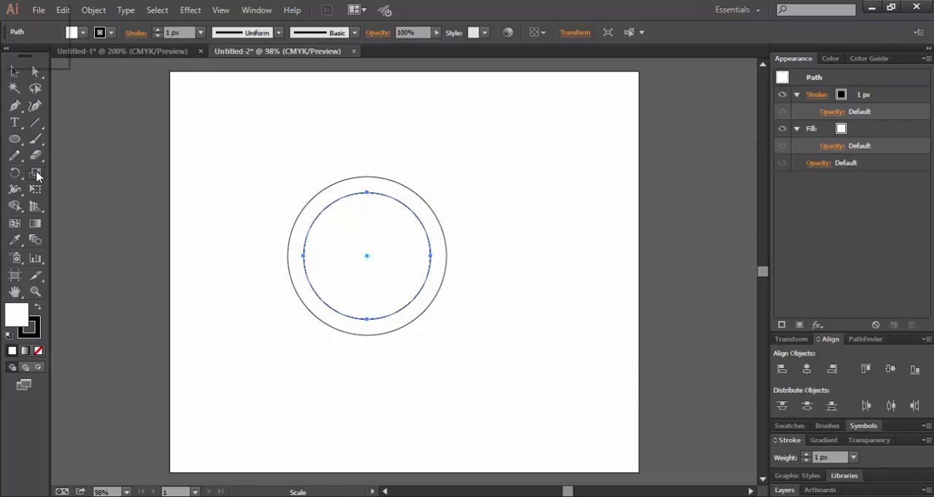
pyautogui.write('95%')
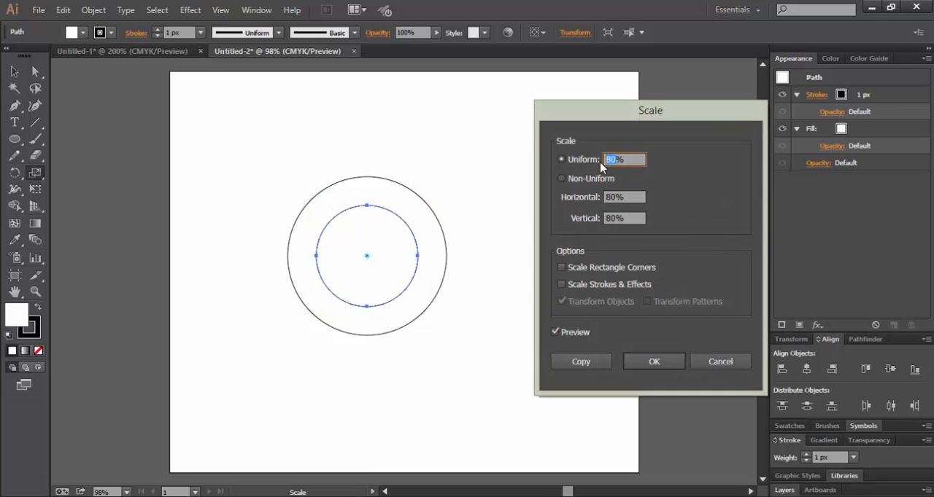
pyautogui.click(575, 334)
pyautogui.click(575, 334)
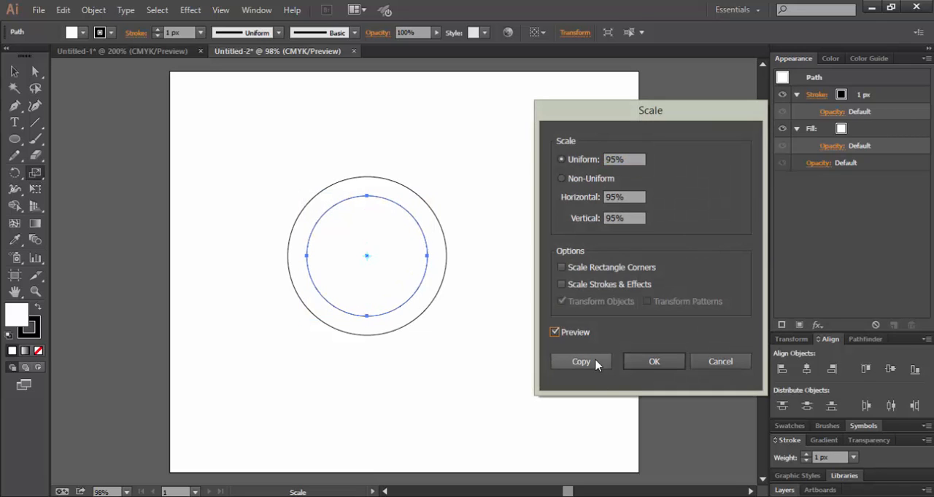
pyautogui.click(581, 363)
pyautogui.press('v')
# Combine the two outermost circles into a compound path.
pyautogui.moveTo(320, 123); pyautogui.dragTo(383, 198)
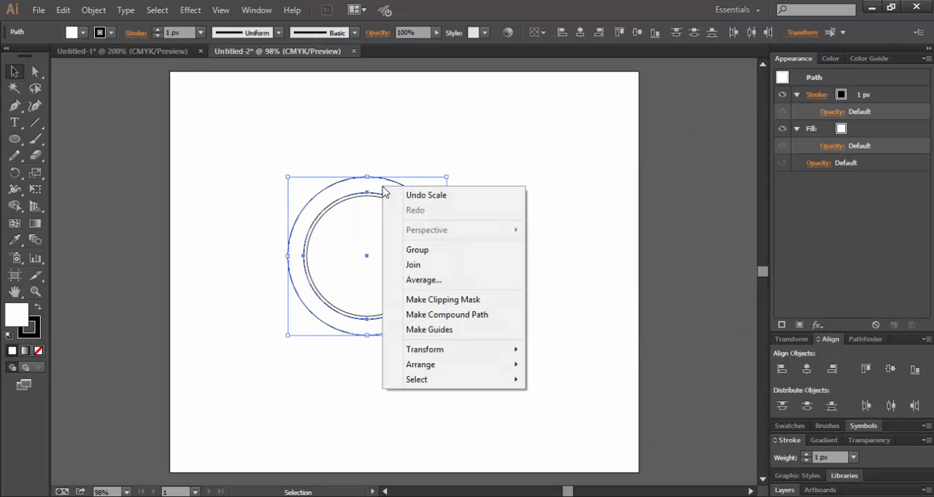
pyautogui.rightClick(381, 187)
pyautogui.click(482, 321)
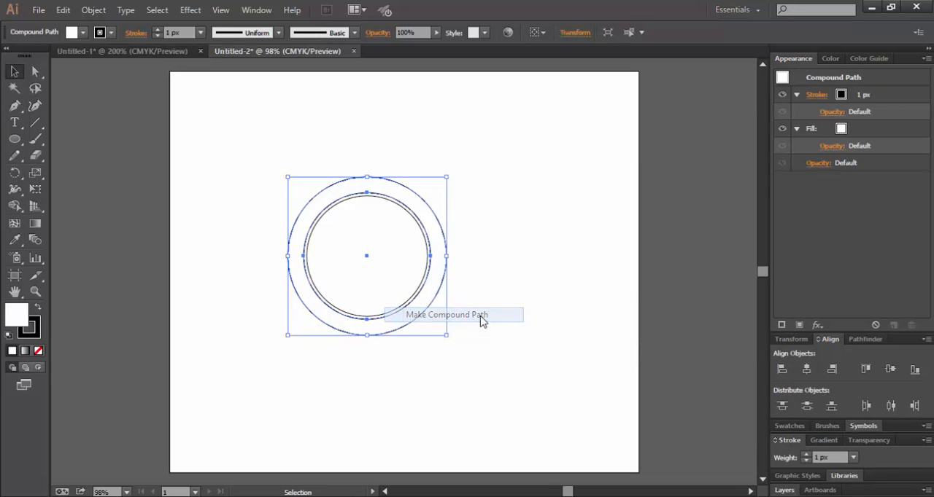
# Give the compound ring a black fill and no stroke.
pyautogui.click(37, 309)
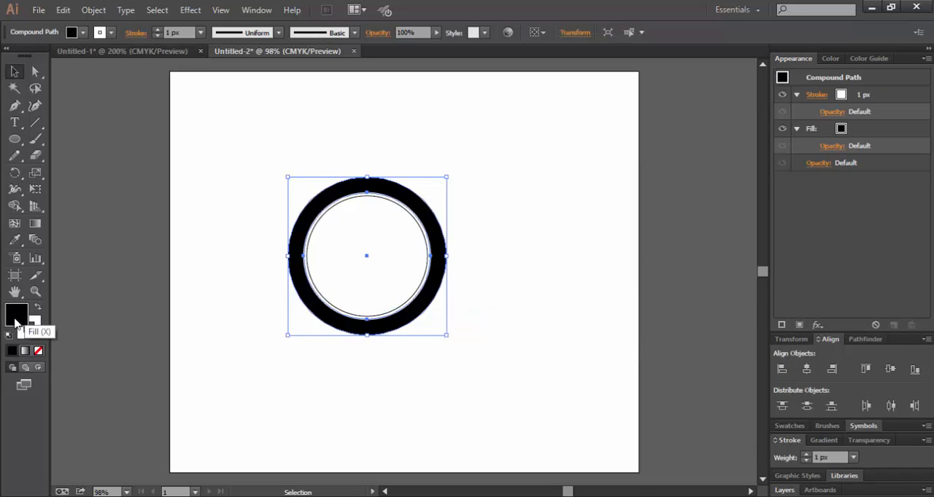
pyautogui.click(32, 326)
pyautogui.click(38, 351)
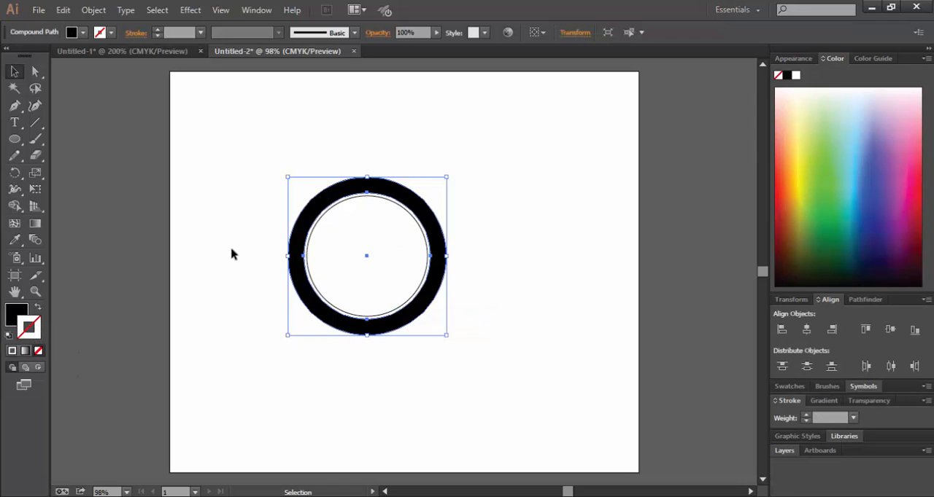
pyautogui.click(231, 254)
# Create a 20-point star with Radius 1 of 150 px and Radius 2 of 100 px.
pyautogui.moveTo(15, 139); pyautogui.dragTo(84, 203)
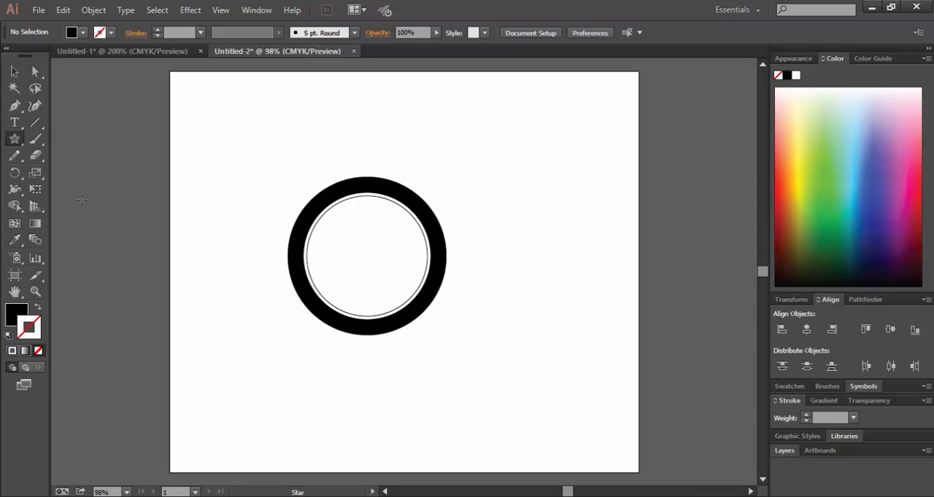
pyautogui.click(551, 208)
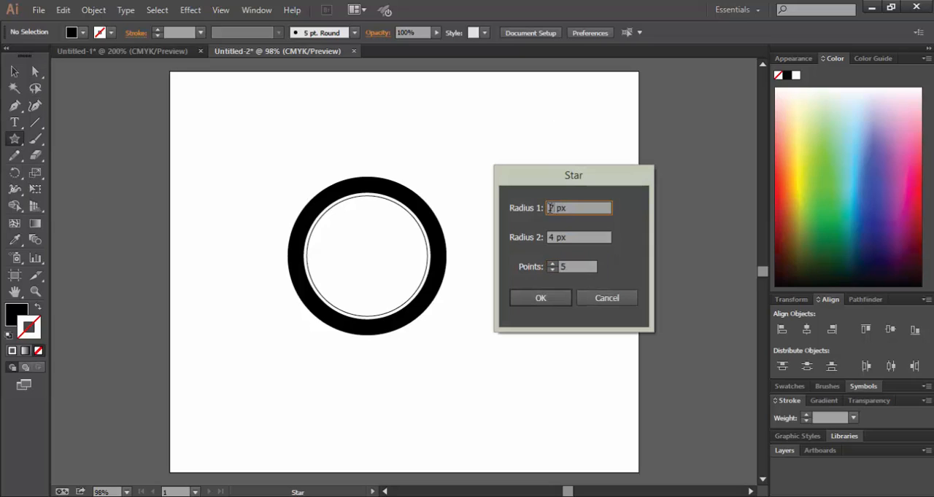
pyautogui.write('0')
pyautogui.press('Tab')
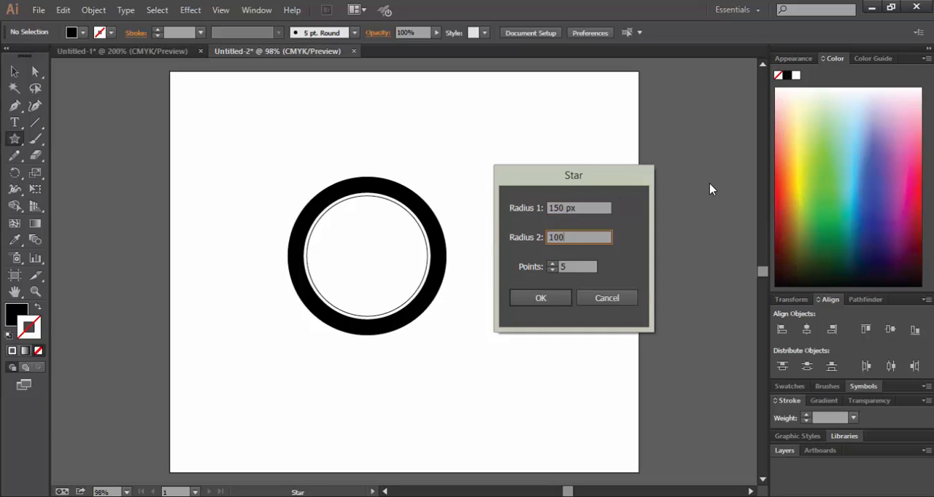
pyautogui.write('100')
pyautogui.press('Tab')
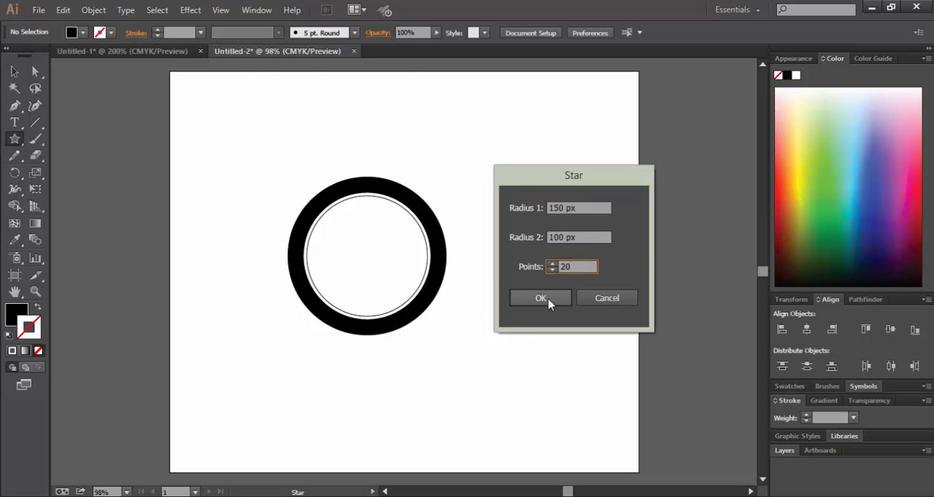
pyautogui.click(541, 298)
# Move the star to the ring's upper right and round all its corners to a radius of about 10 px.
pyautogui.press('v')
pyautogui.moveTo(319, 156); pyautogui.dragTo(514, 196)
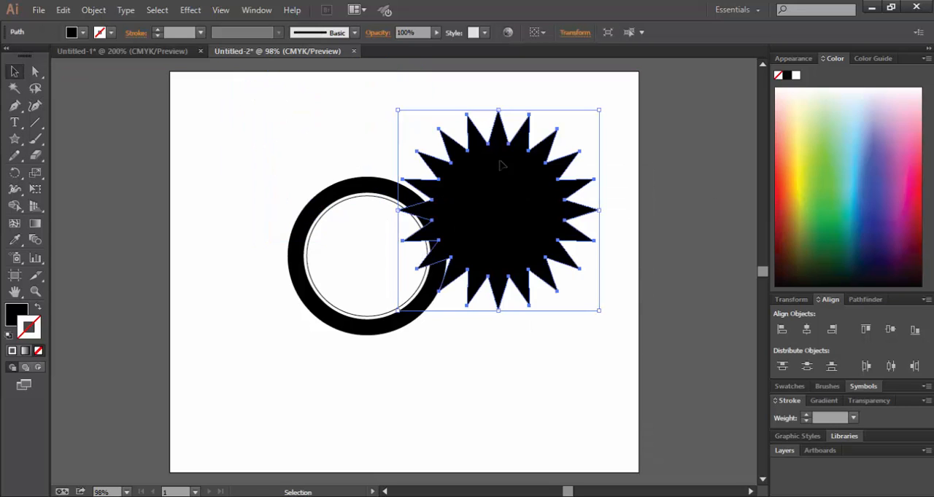
pyautogui.press('a')
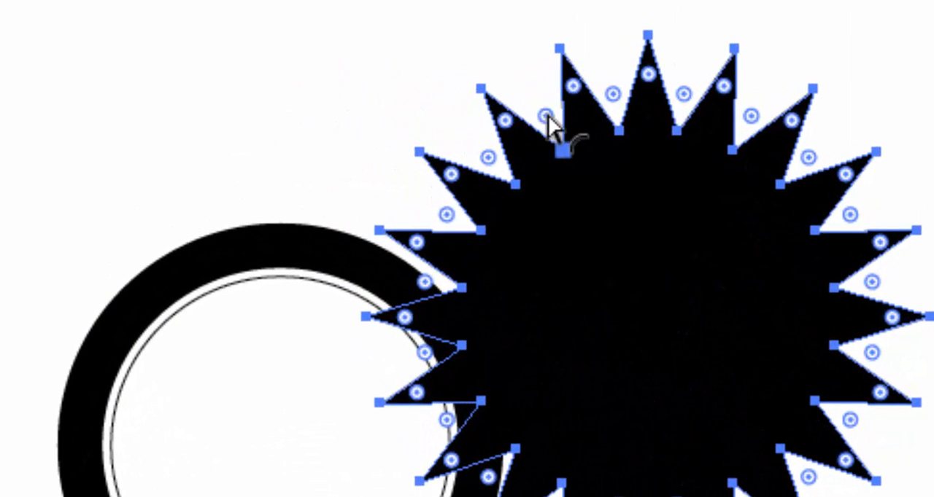
pyautogui.moveTo(547, 116); pyautogui.dragTo(547, 86)
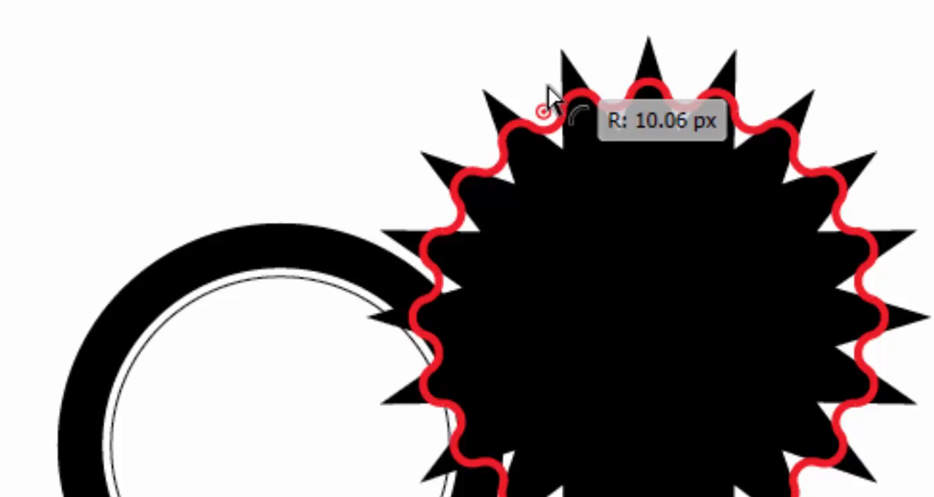
pyautogui.moveTo(552, 99); pyautogui.dragTo(553, 98)
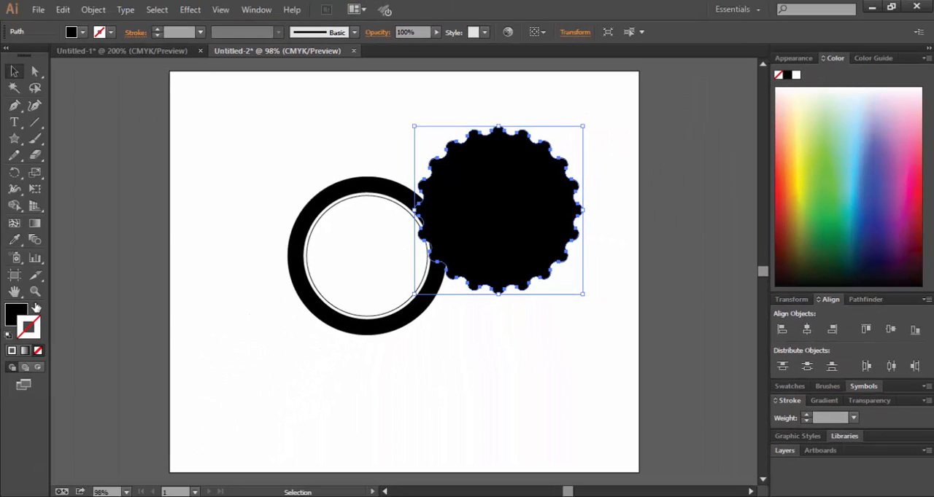
# Swap the scalloped shape's fill and stroke to leave a black outline, and enlarge and position it around the ring.
pyautogui.click(36, 307)
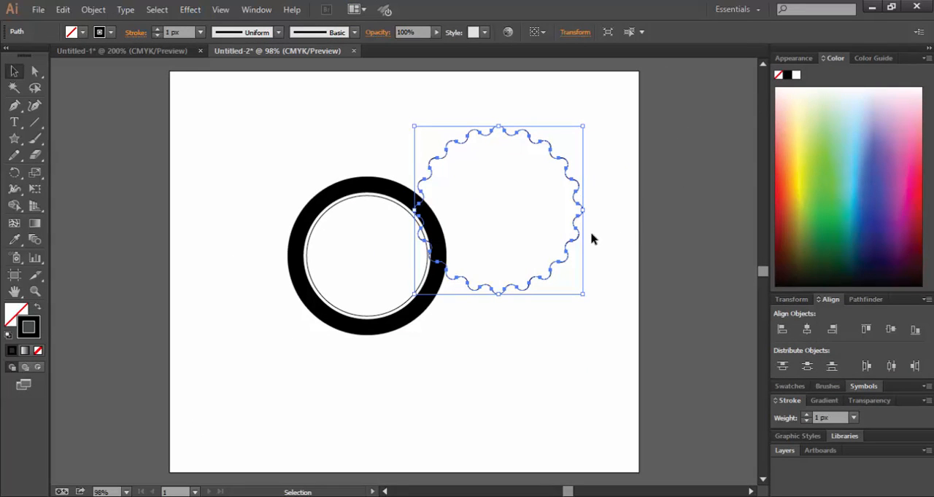
pyautogui.moveTo(567, 253)
pyautogui.mouseDown()
pyautogui.moveTo(444, 272)
pyautogui.moveTo(429, 285)
pyautogui.mouseUp()
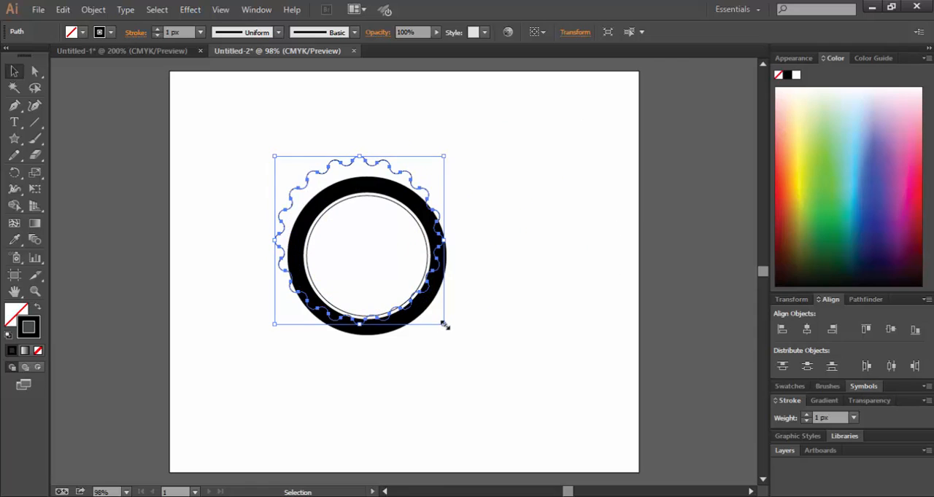
pyautogui.moveTo(445, 327); pyautogui.dragTo(485, 363)
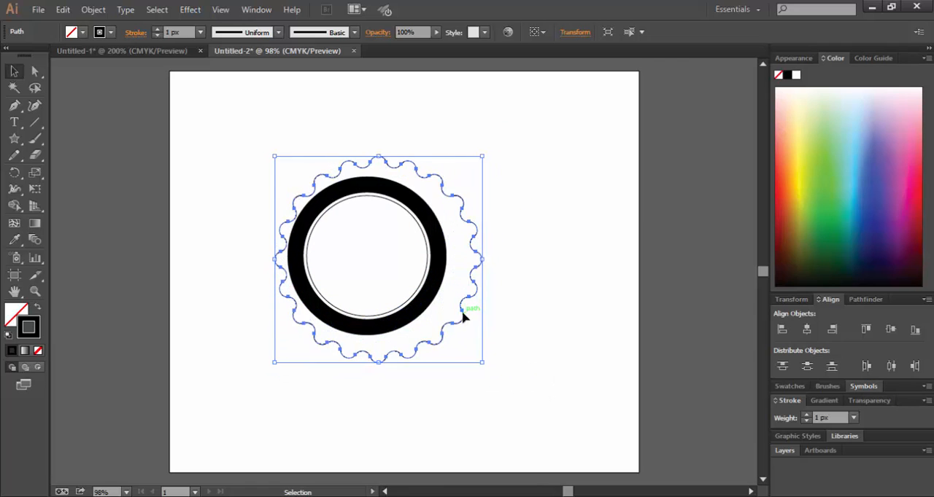
pyautogui.moveTo(459, 316); pyautogui.dragTo(452, 318)
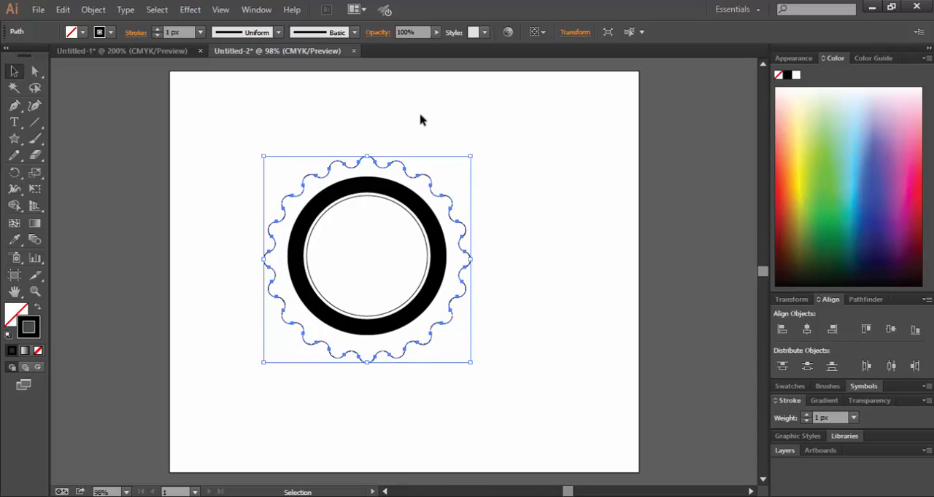
# Align the scalloped outline, ring and inner circle on their horizontal and vertical centers.
pyautogui.click(270, 120)
pyautogui.moveTo(250, 117); pyautogui.dragTo(528, 340)
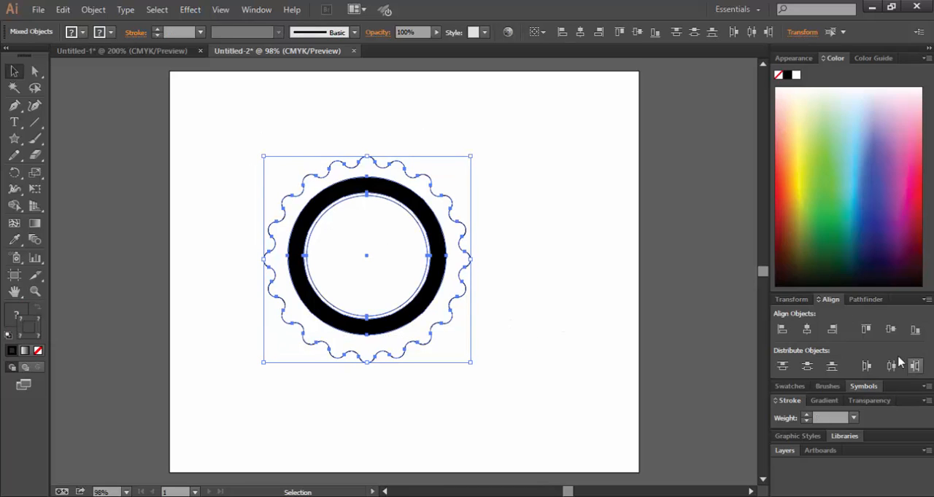
pyautogui.click(806, 332)
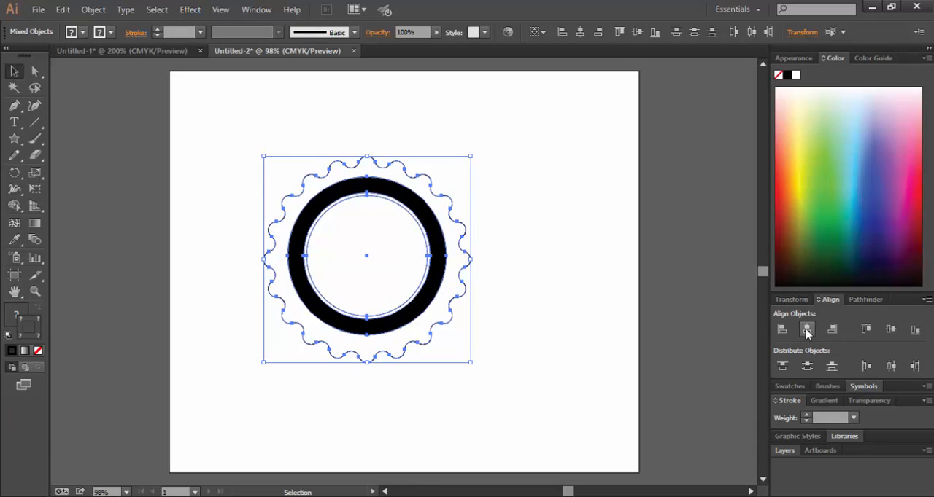
pyautogui.click(891, 330)
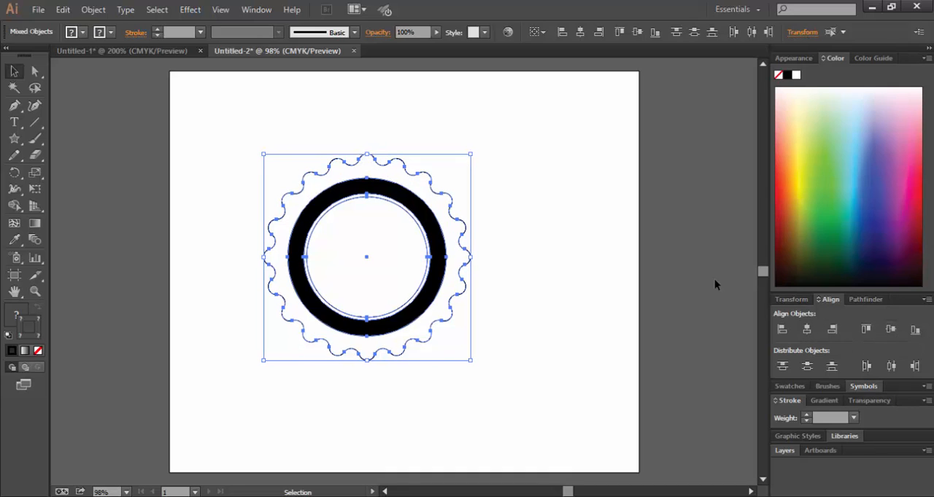
pyautogui.click(591, 254)
# Make a copy of the thin inner circle scaled uniformly to 140%.
pyautogui.click(318, 223)
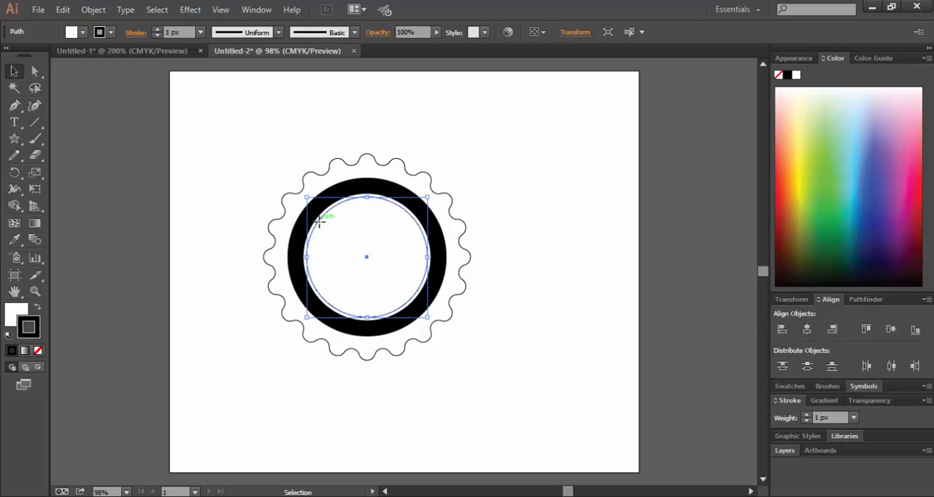
pyautogui.doubleClick(35, 173)
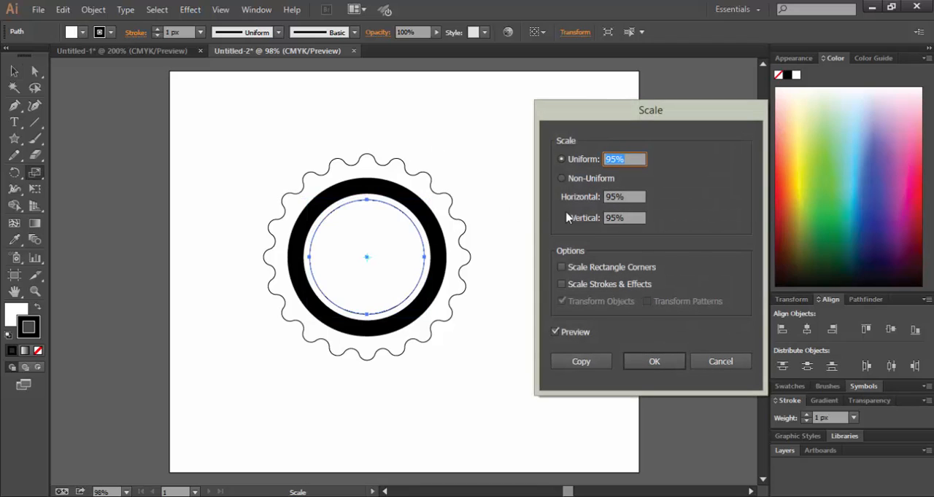
pyautogui.write('140')
pyautogui.press('Tab')
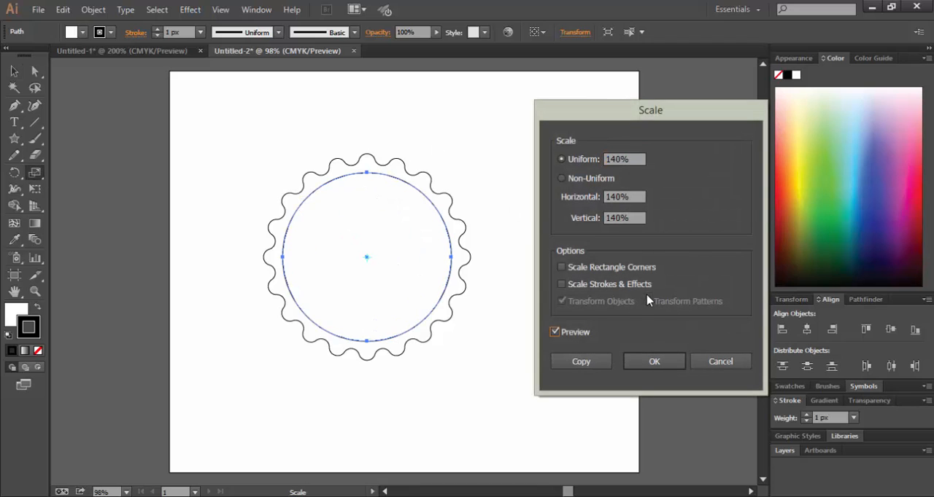
pyautogui.click(594, 364)
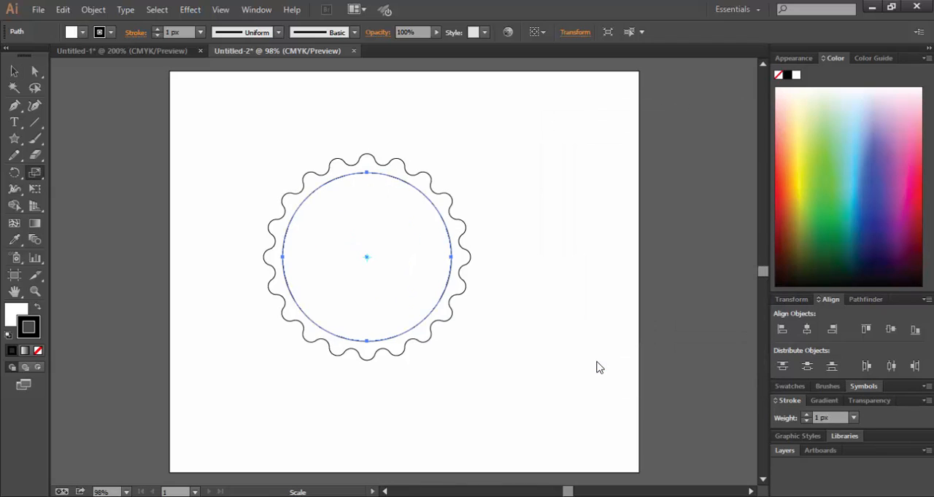
# Remove the fill from the enlarged circle copy and deselect it.
pyautogui.click(13, 318)
pyautogui.click(38, 352)
pyautogui.press('v')
pyautogui.hotkey('ctrl', 'shift', 'a')
# Make a copy of the thin circle inside the black ring, scaled uniformly to 95%.
pyautogui.click(355, 198)
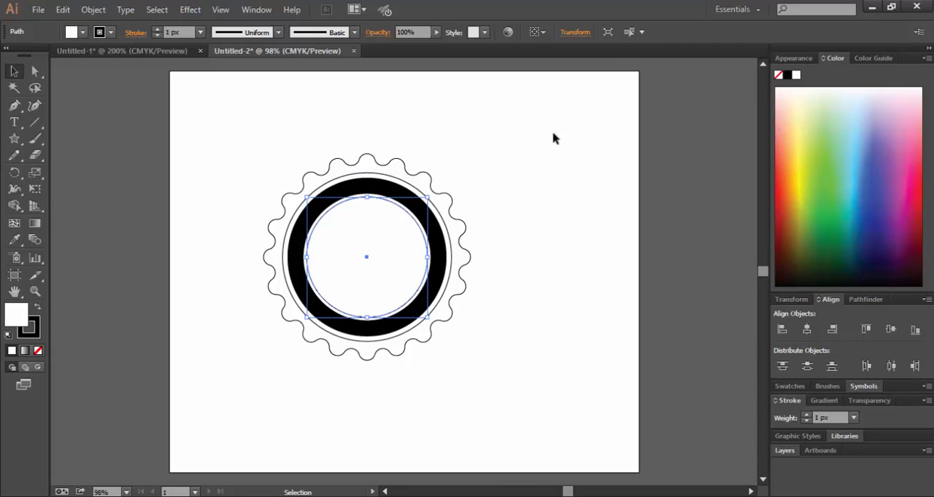
pyautogui.doubleClick(35, 173)
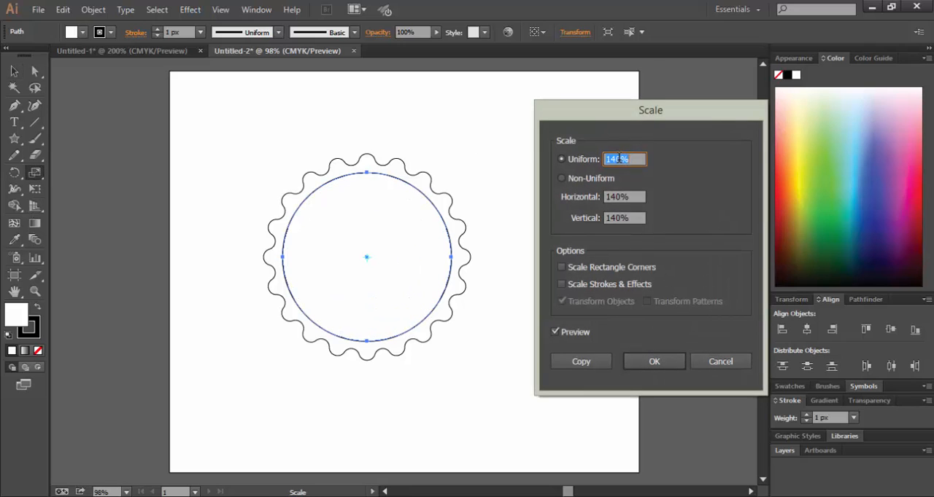
pyautogui.write('95%')
pyautogui.click(581, 362)
pyautogui.press('v')
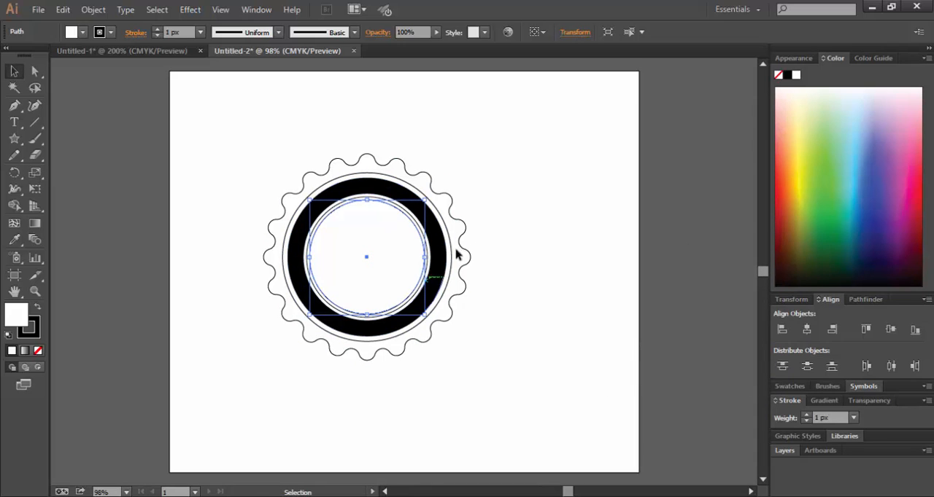
# Apply a Zig Zag effect to the innermost circle with 2 px absolute size, 30 ridges per segment and smooth points.
pyautogui.click(190, 9)
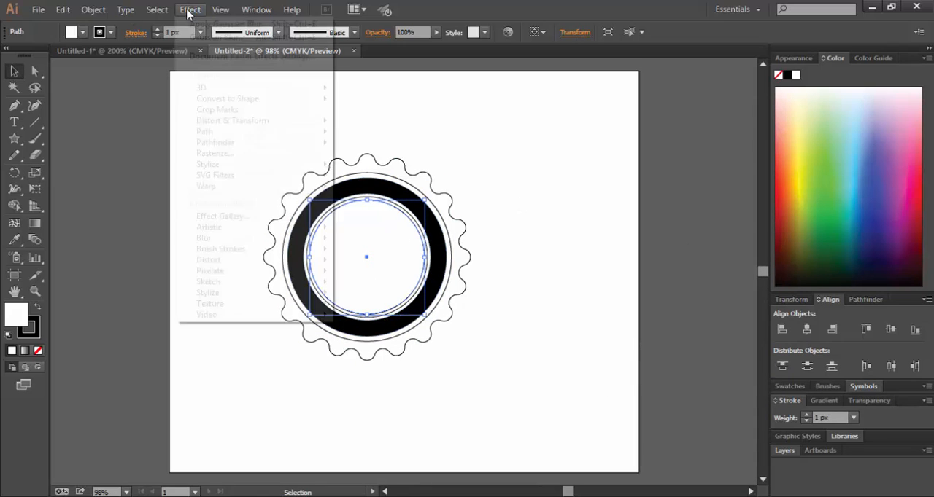
pyautogui.moveTo(219, 123)
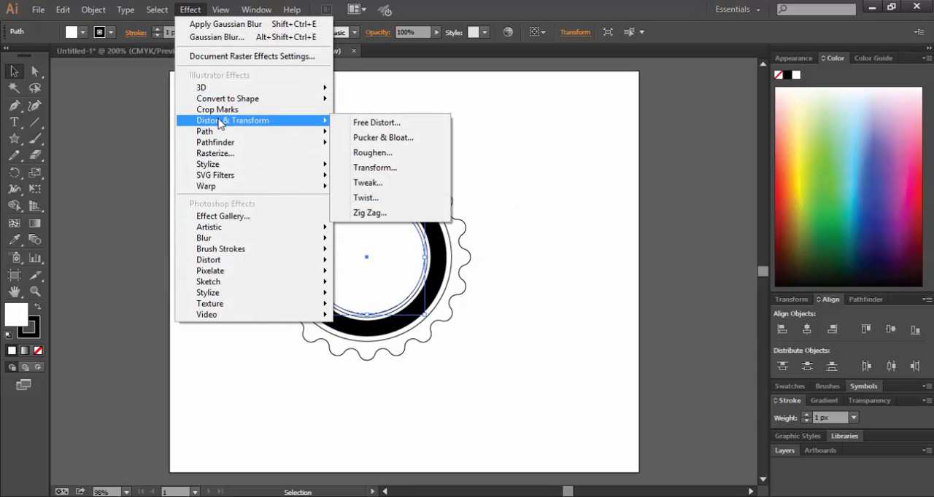
pyautogui.click(369, 212)
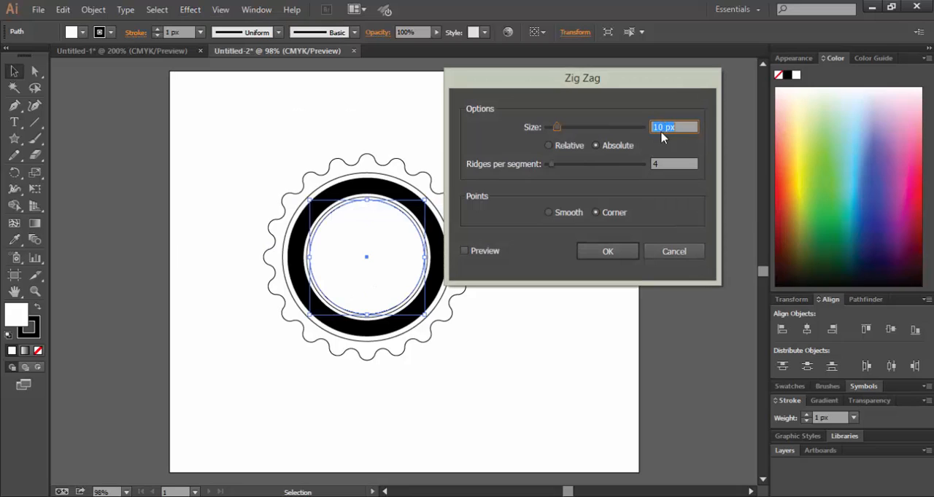
pyautogui.moveTo(662, 127); pyautogui.dragTo(639, 126)
pyautogui.write('2')
pyautogui.doubleClick(671, 163)
pyautogui.write('30')
pyautogui.click(559, 216)
pyautogui.click(465, 251)
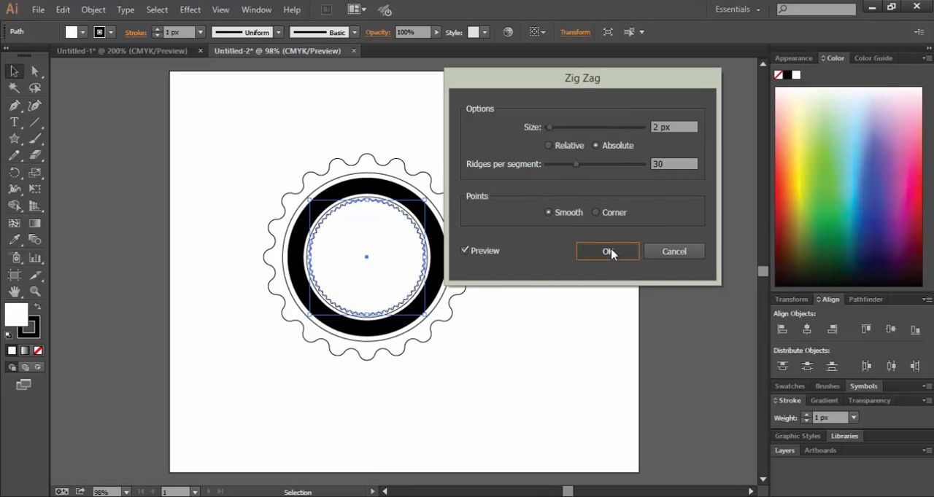
pyautogui.click(608, 252)
pyautogui.click(639, 226)
# Add the text BKTTC inside the zigzag circle in the Lobster Two Bold font.
pyautogui.press('t')
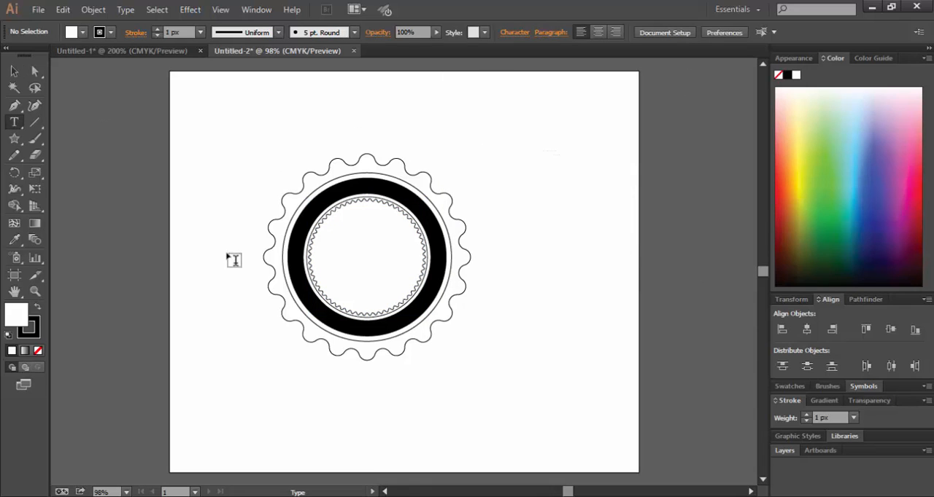
pyautogui.click(340, 246)
pyautogui.click(471, 32)
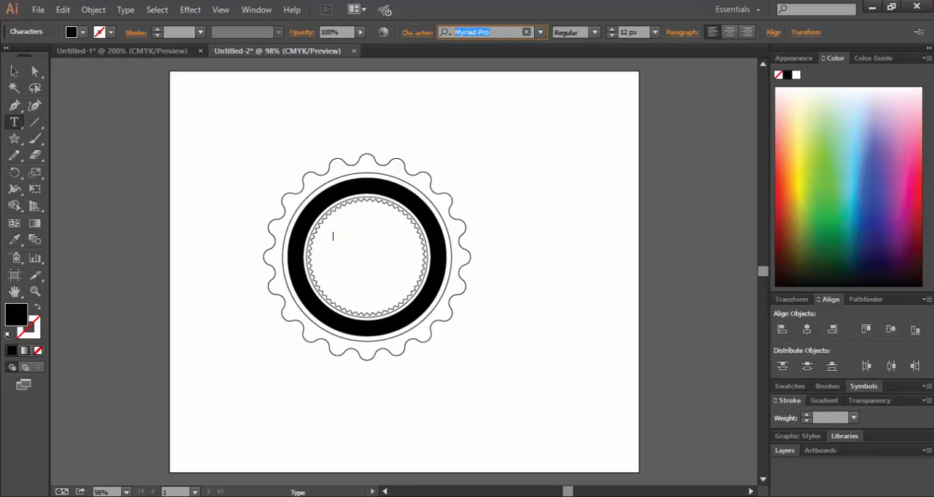
pyautogui.write('Lob')
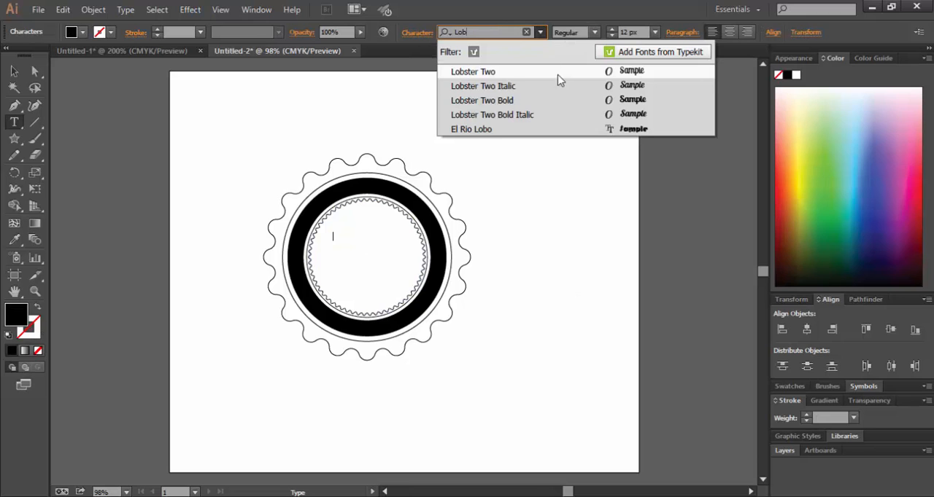
pyautogui.click(525, 100)
pyautogui.write('BKTTC')
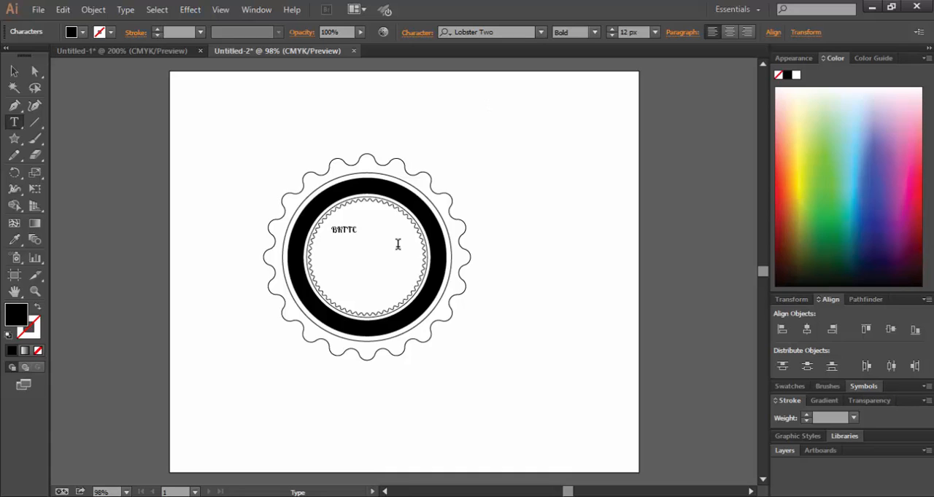
# Enlarge the BKTTC text to about 48.3 px and center it inside the zigzag circle.
pyautogui.click(14, 71)
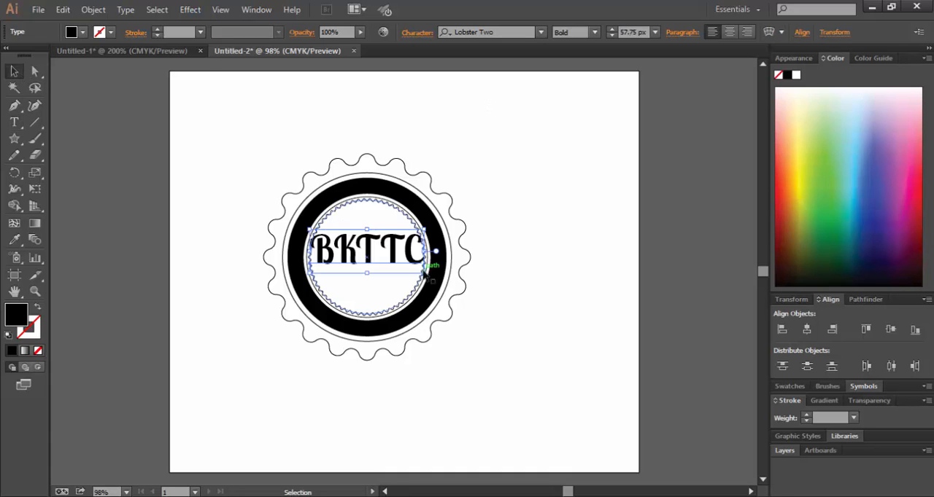
pyautogui.moveTo(422, 272); pyautogui.dragTo(416, 265)
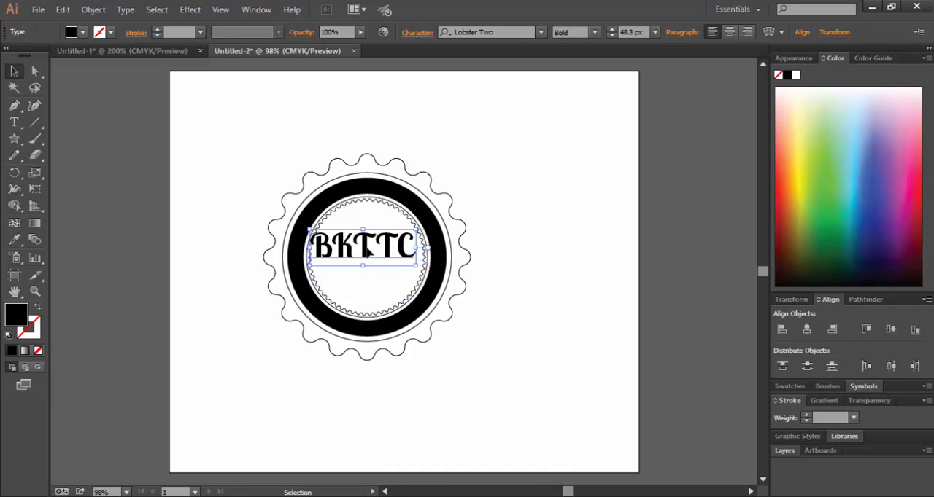
pyautogui.moveTo(365, 250); pyautogui.dragTo(369, 252)
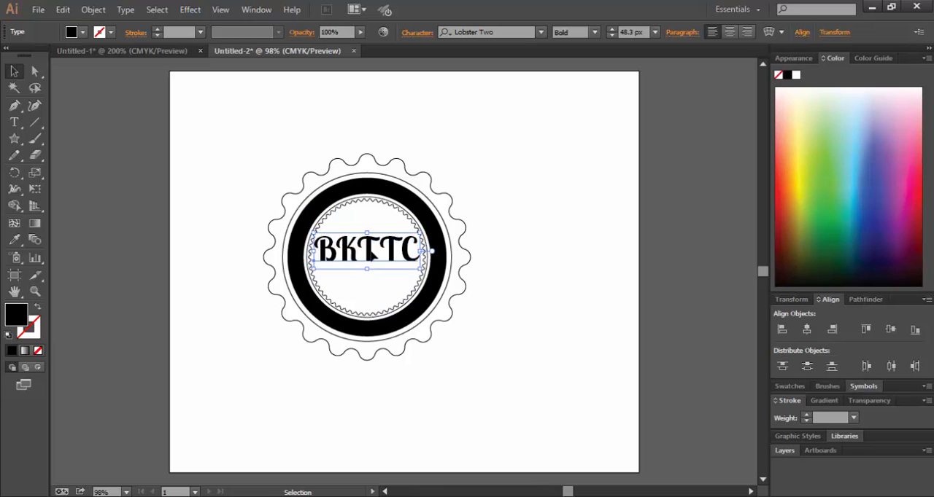
pyautogui.click(513, 227)
# Add the text 2008 in Lobster Two Bold below the BKTTC text.
pyautogui.press('t')
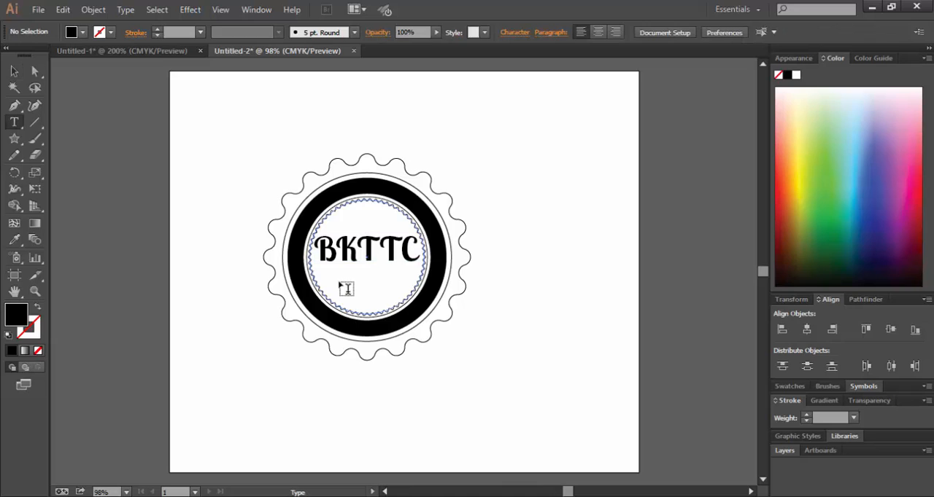
pyautogui.click(346, 289)
pyautogui.write('200')
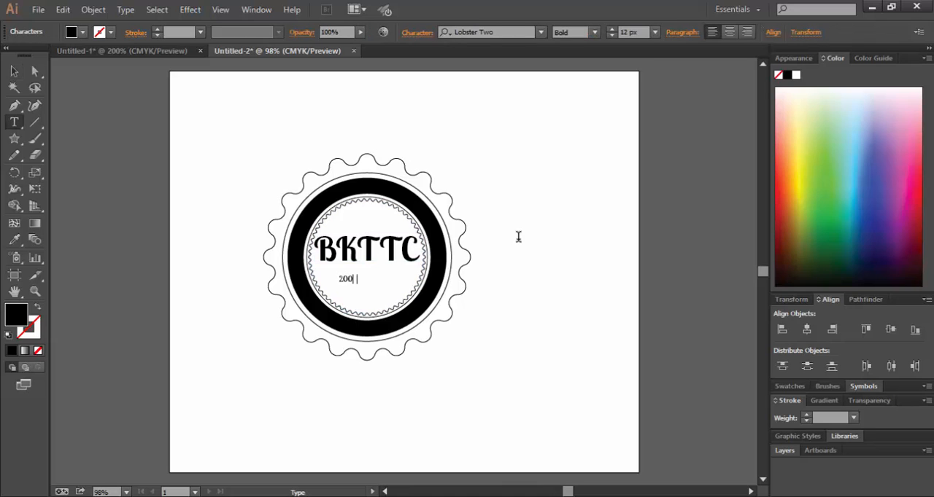
pyautogui.write('8')
pyautogui.press('Escape')
# Enlarge the 2008 text to about 25.5 px near the inner circle's lower edge and move BKTTC slightly down.
pyautogui.moveTo(357, 285); pyautogui.dragTo(447, 298)
pyautogui.moveTo(362, 291); pyautogui.dragTo(369, 301)
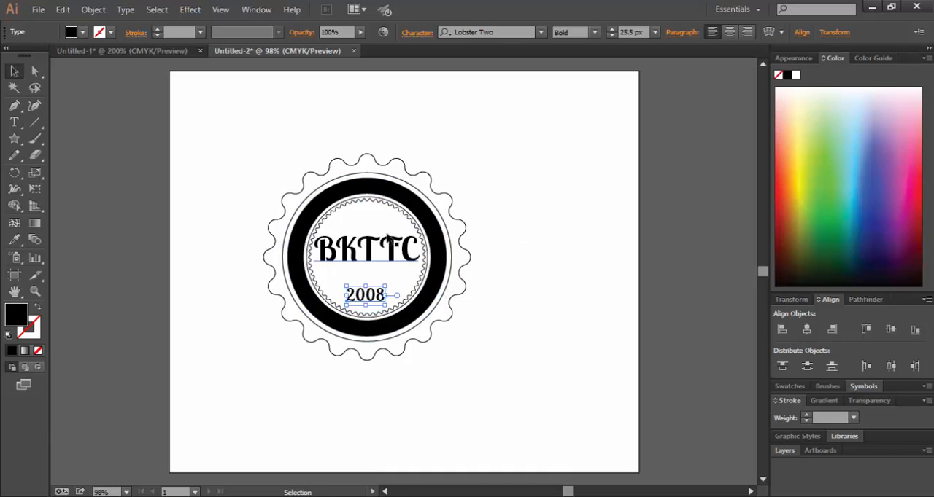
pyautogui.moveTo(369, 259); pyautogui.dragTo(371, 267)
pyautogui.click(503, 223)
# Add the text GRAPHICS DESIGN in Arial Regular above the BKTTC text.
pyautogui.click(15, 124)
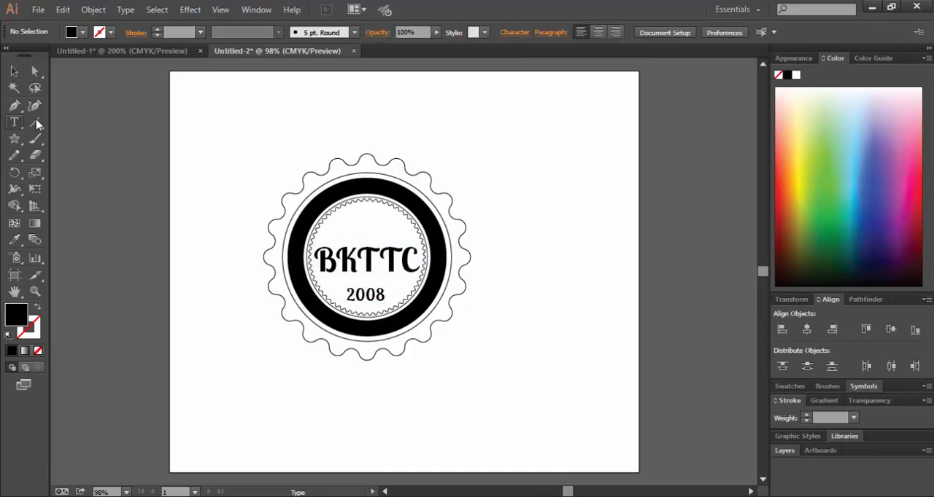
pyautogui.click(338, 227)
pyautogui.click(488, 32)
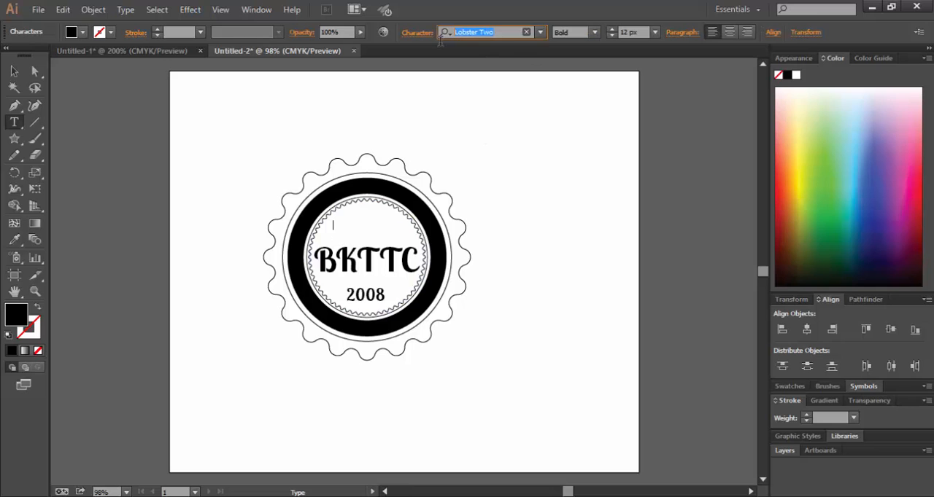
pyautogui.write('arial')
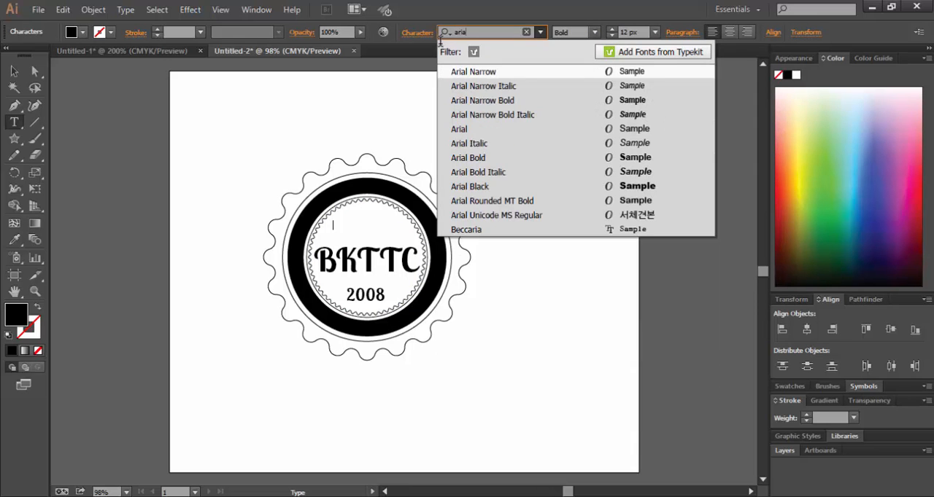
pyautogui.click(484, 130)
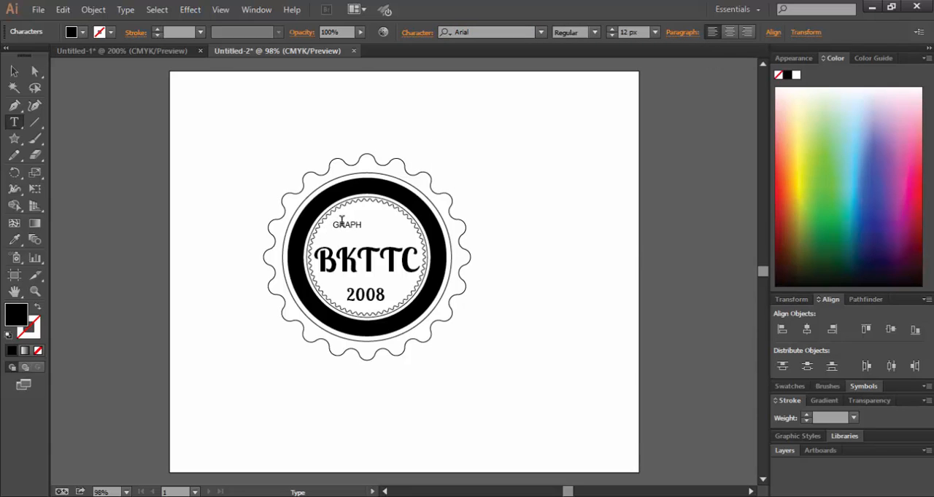
pyautogui.write('CS |')
pyautogui.press('Escape')
# Align all badge shapes and texts on their horizontal centers and deselect them.
pyautogui.click(232, 137)
pyautogui.moveTo(227, 138); pyautogui.dragTo(547, 405)
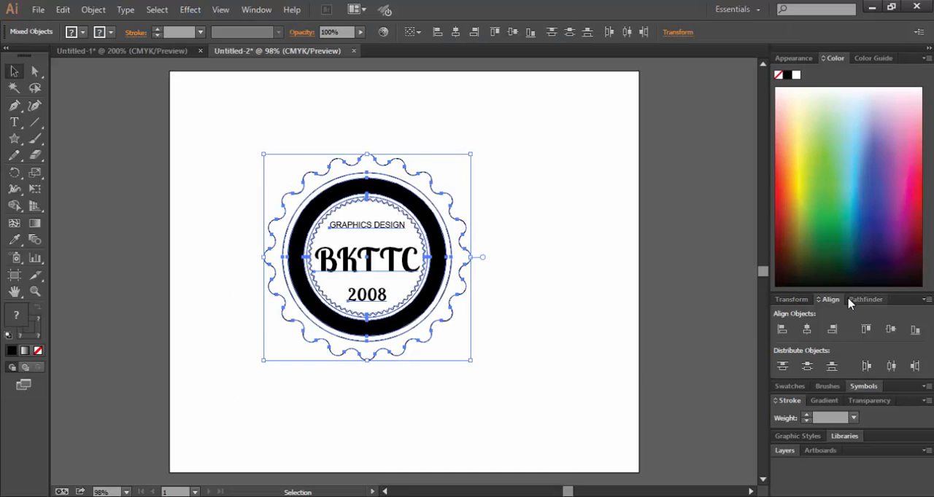
pyautogui.click(807, 330)
pyautogui.click(559, 243)
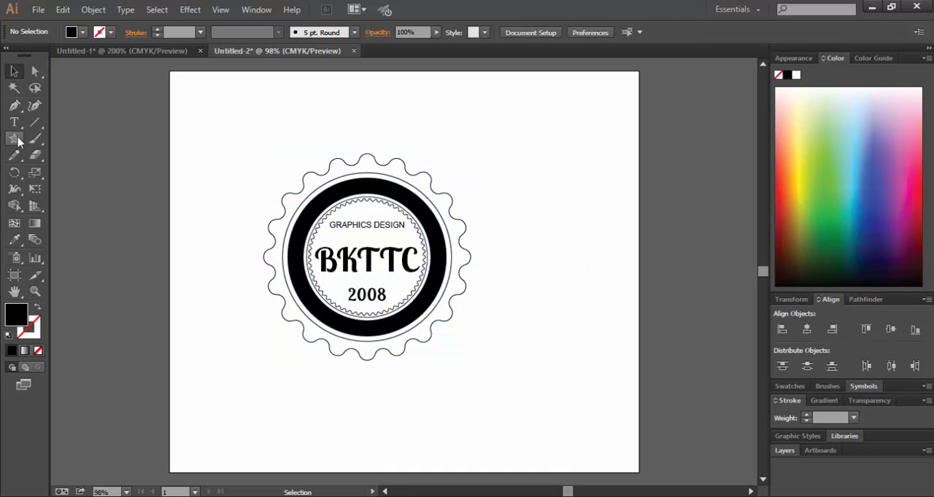
# Create a five-point black star beside the badge with Radius 1 of 6 px and Radius 2 of 4 px.
pyautogui.click(15, 139)
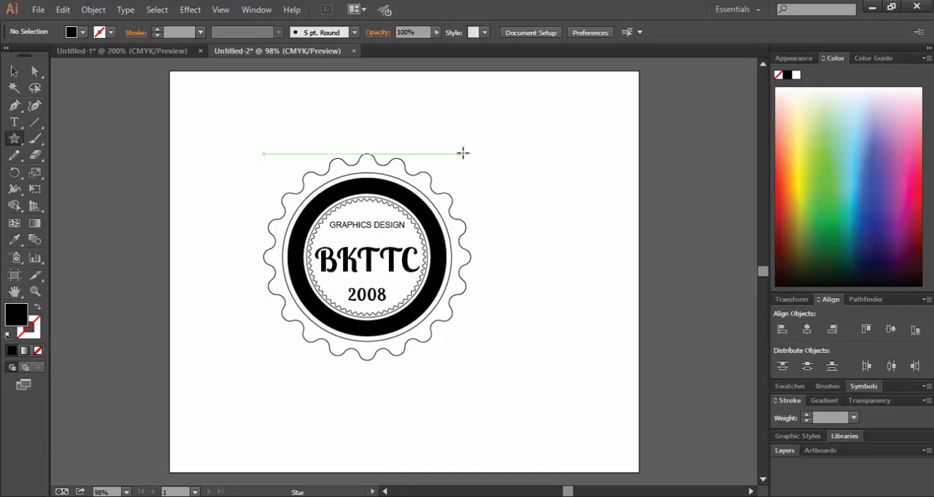
pyautogui.click(516, 151)
pyautogui.moveTo(565, 208); pyautogui.dragTo(538, 208)
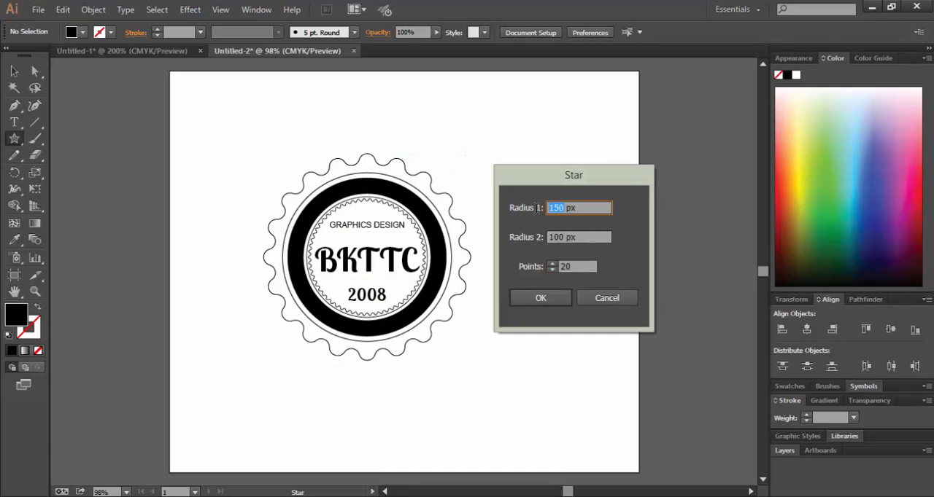
pyautogui.write('6')
pyautogui.press('Tab')
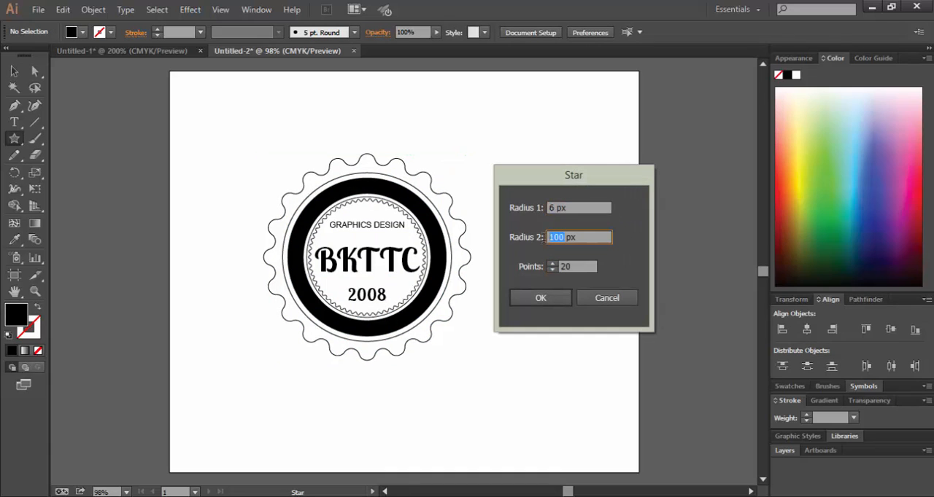
pyautogui.write('4')
pyautogui.press('Tab')
pyautogui.write('5')
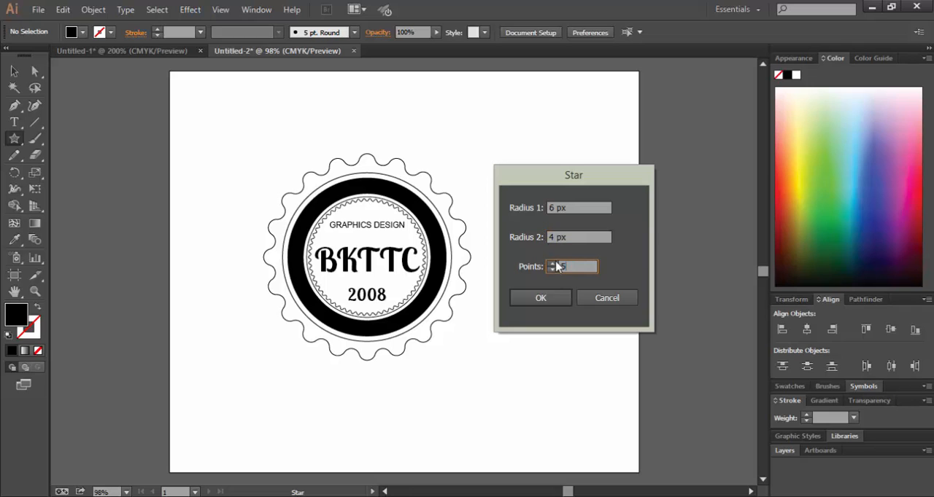
pyautogui.press('Return')
# Position the star above GRAPHICS DESIGN and place a row of three star copies between BKTTC and 2008.
pyautogui.press('v')
pyautogui.moveTo(496, 141); pyautogui.dragTo(386, 283)
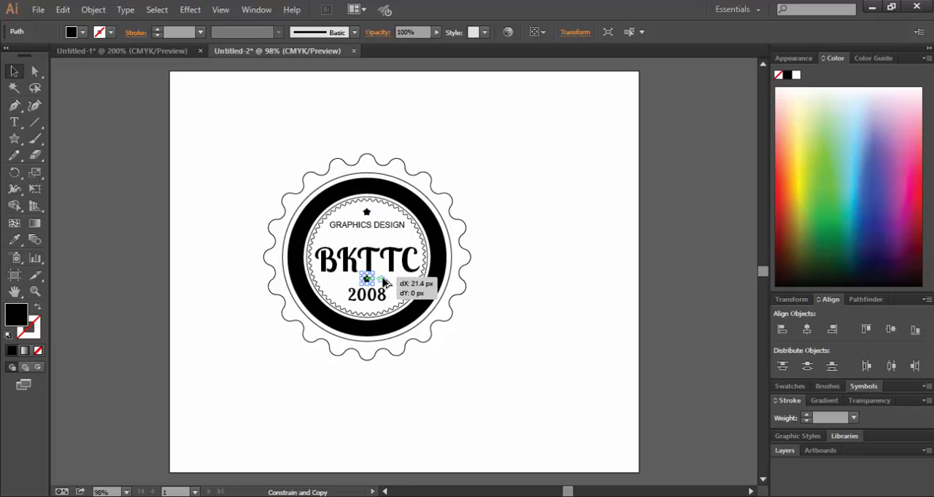
pyautogui.moveTo(383, 278); pyautogui.dragTo(369, 286)
pyautogui.click(357, 119)
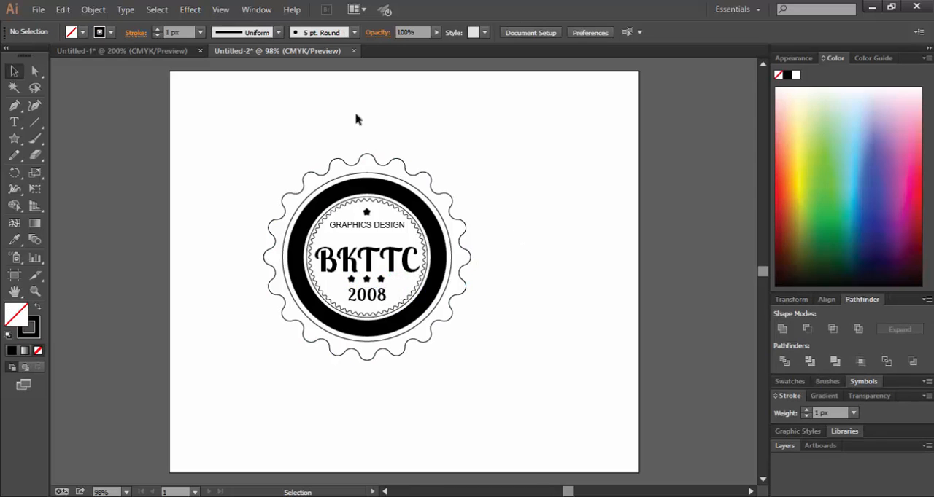
# Combine the scalloped outline and the circle around the ring into a compound path and swap its fill and stroke for solid black.
pyautogui.moveTo(354, 165); pyautogui.dragTo(367, 172)
pyautogui.rightClick(367, 172)
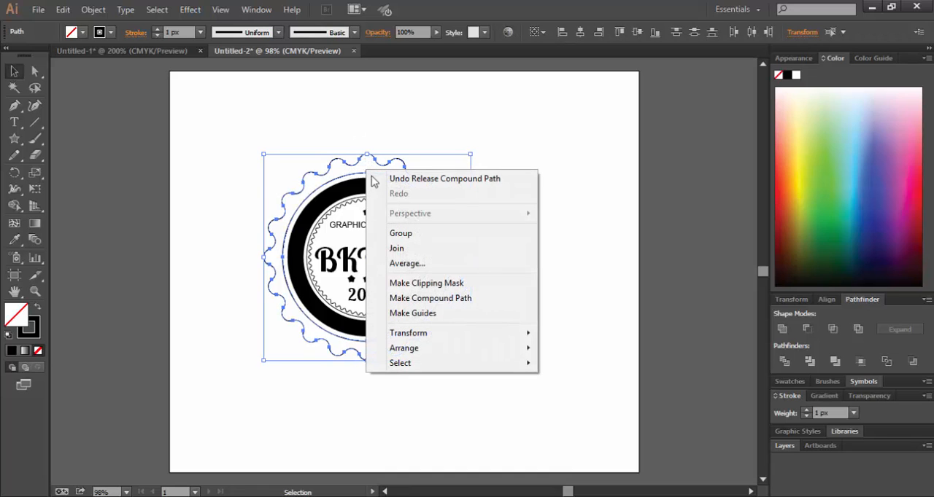
pyautogui.click(438, 299)
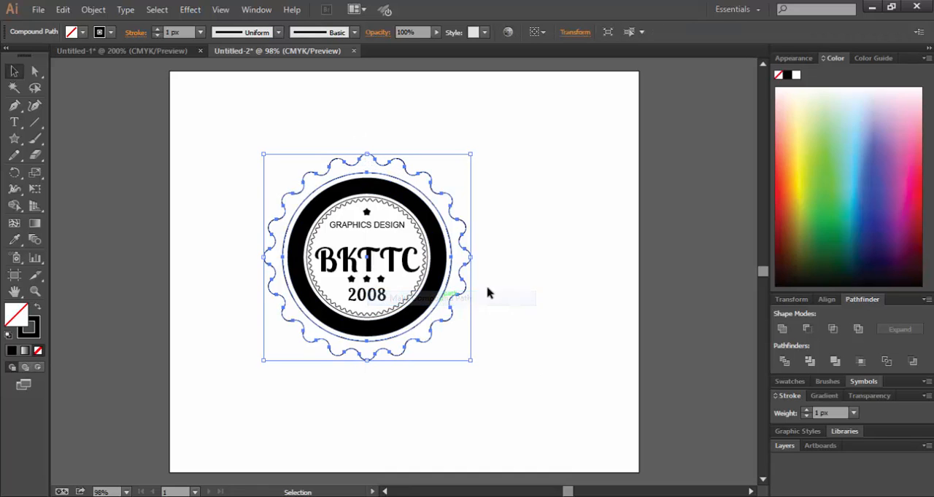
pyautogui.click(37, 309)
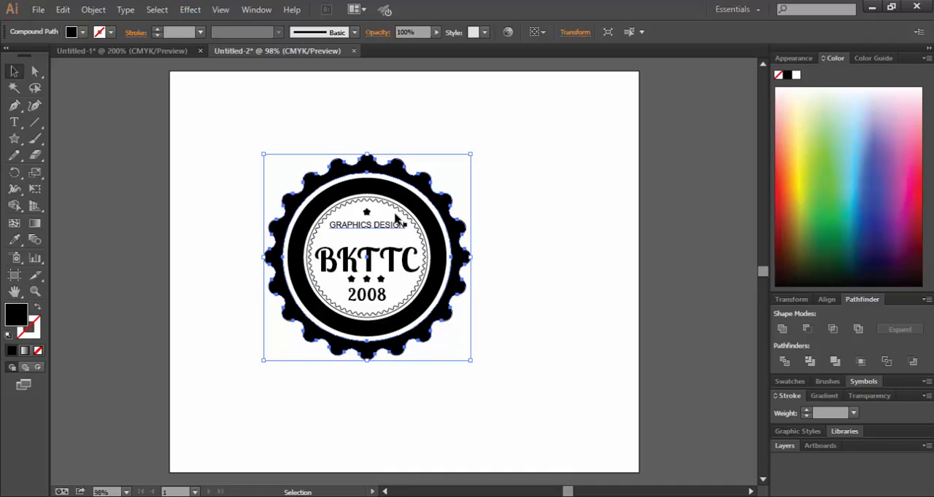
pyautogui.click(544, 236)
# Duplicate the whole badge and arrange the two badges side by side in the upper part of the artboard.
pyautogui.moveTo(252, 148); pyautogui.dragTo(484, 365)
pyautogui.moveTo(371, 266); pyautogui.dragTo(543, 202)
pyautogui.click(482, 284)
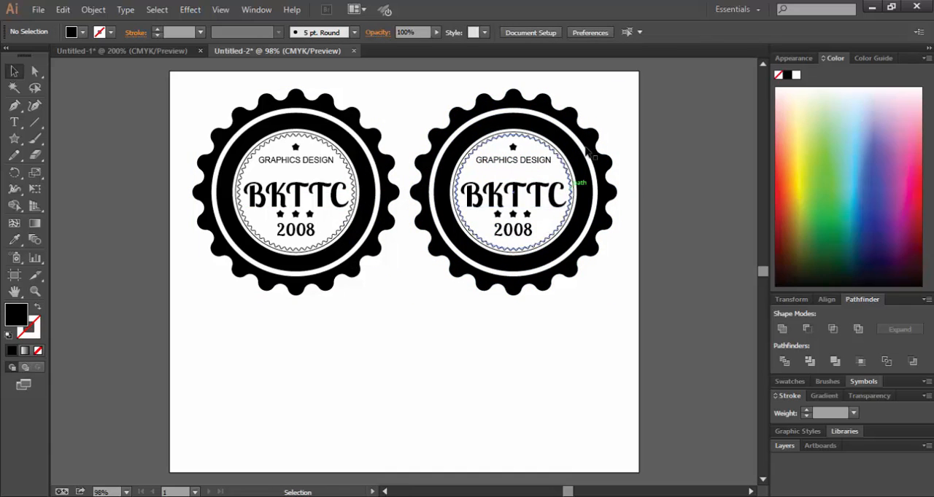
# Recolor the right-hand badge's scalloped border, ring, outlines, text and stars light gray (BCBCBC).
pyautogui.click(482, 281)
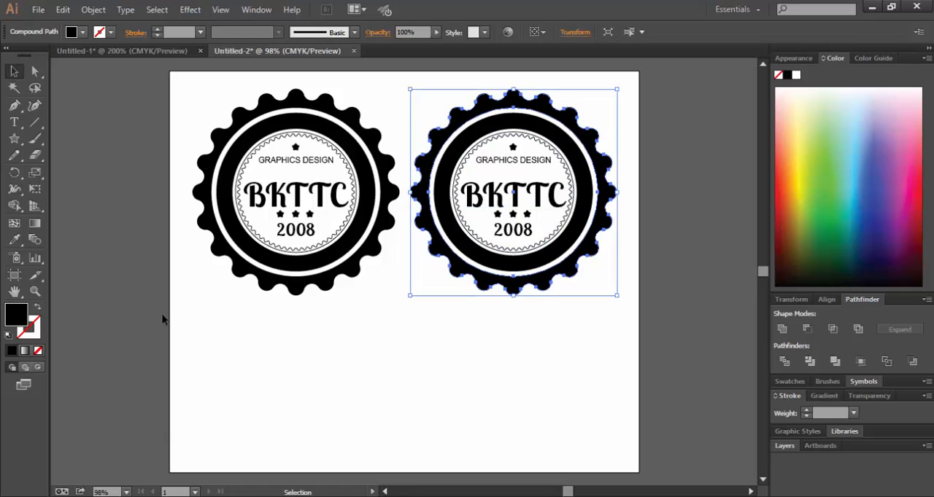
pyautogui.doubleClick(18, 314)
pyautogui.moveTo(310, 206); pyautogui.dragTo(289, 206)
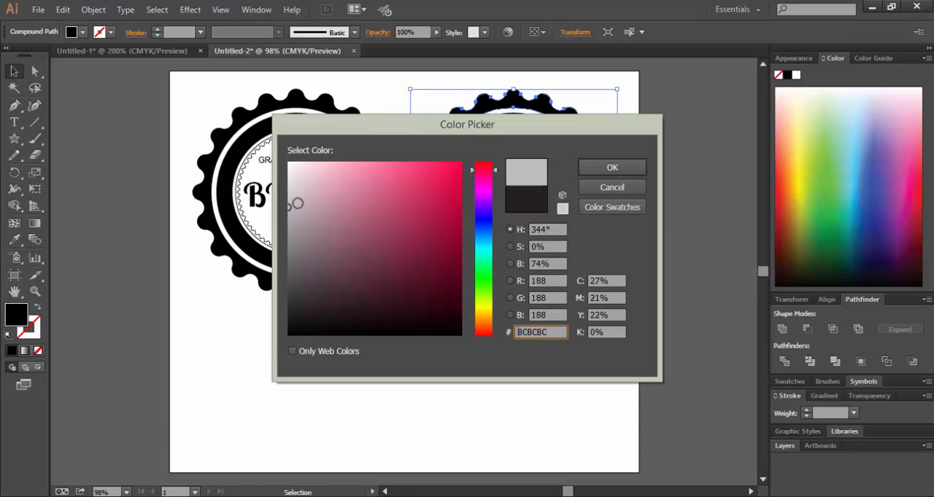
pyautogui.click(616, 168)
pyautogui.click(485, 337)
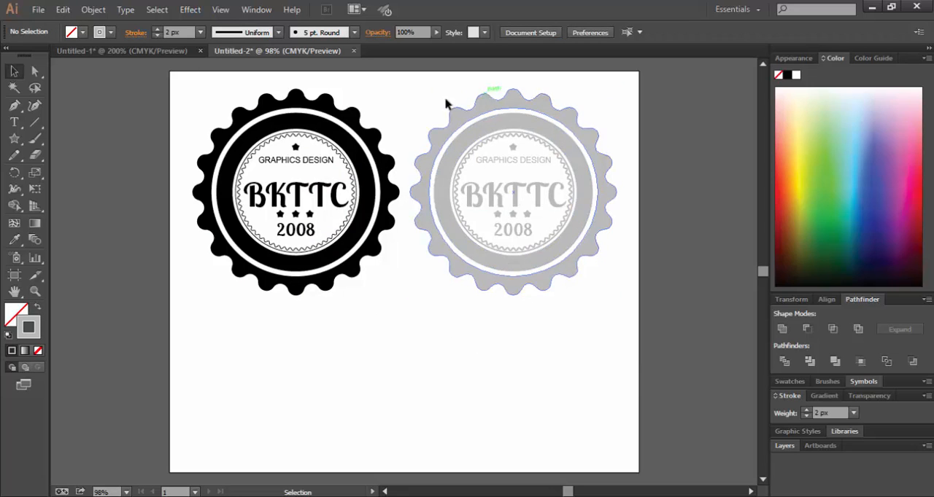
# Place the 12-retro-logo JPG background image from the Desktop on the artboard below the two badges.
pyautogui.click(40, 10)
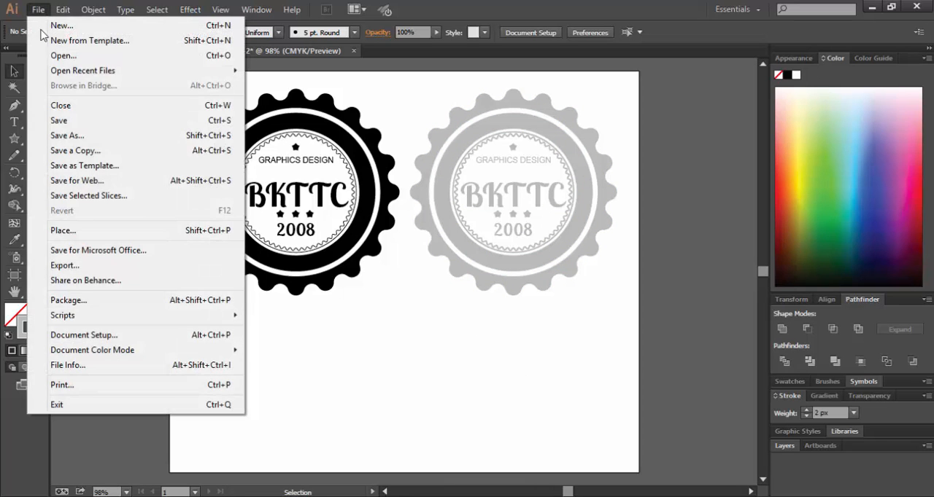
pyautogui.click(84, 231)
pyautogui.click(53, 96)
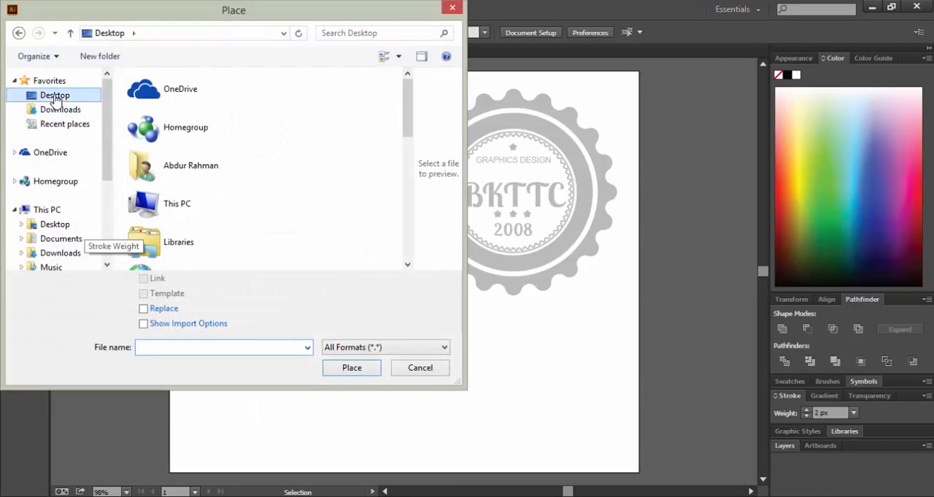
pyautogui.scroll(-5, 343, 219)
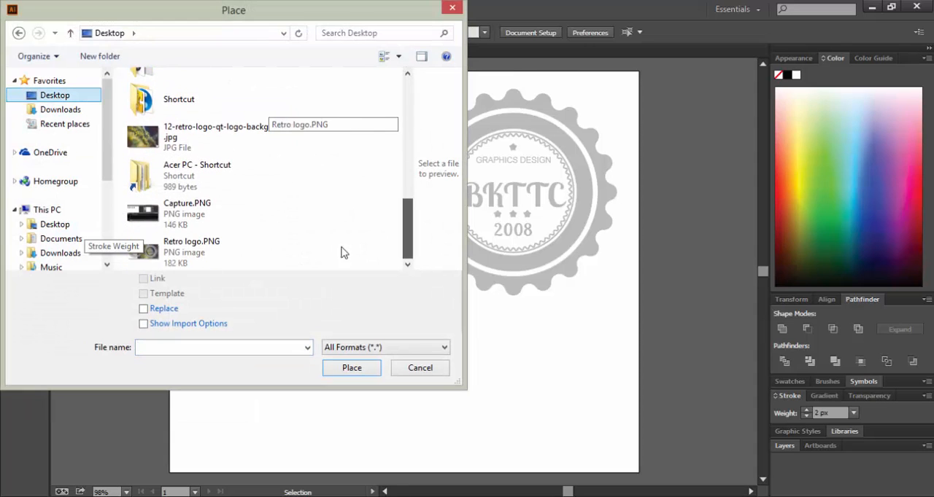
pyautogui.click(219, 137)
pyautogui.click(351, 368)
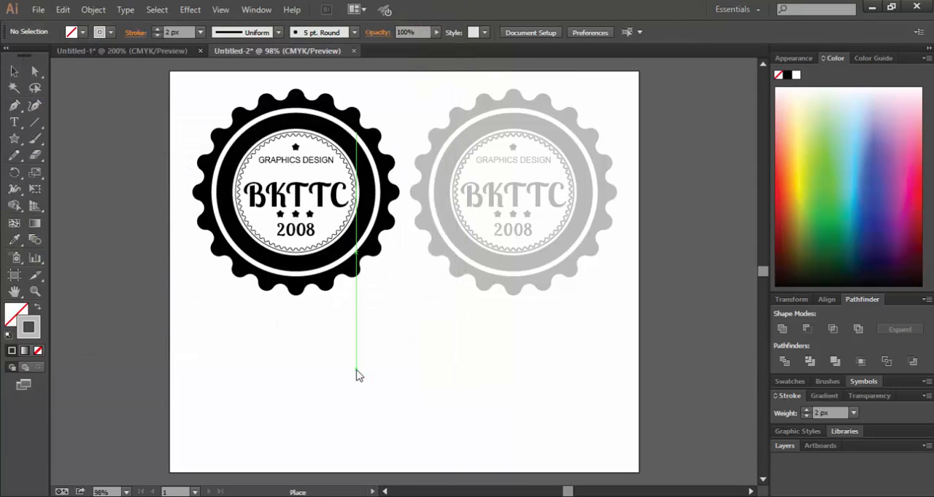
pyautogui.click(372, 389)
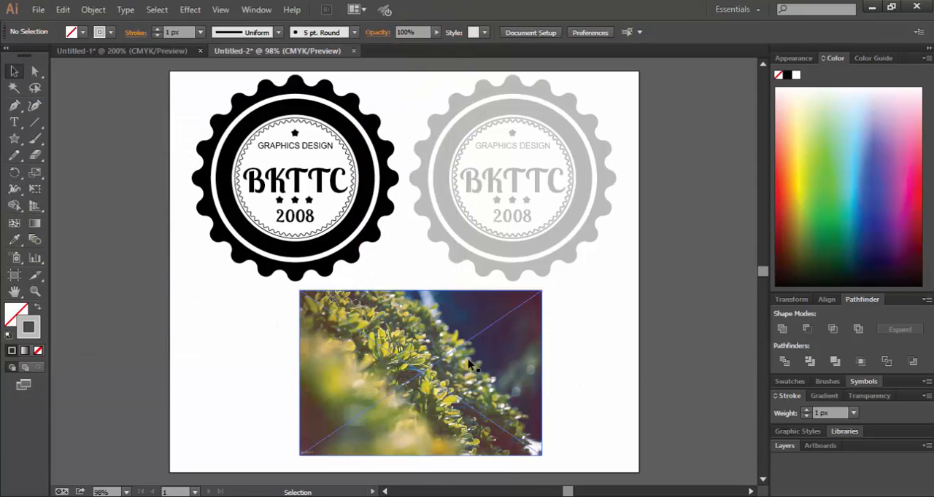
# Rasterize the placed image in CMYK at High (300 ppi) with a white background.
pyautogui.click(92, 9)
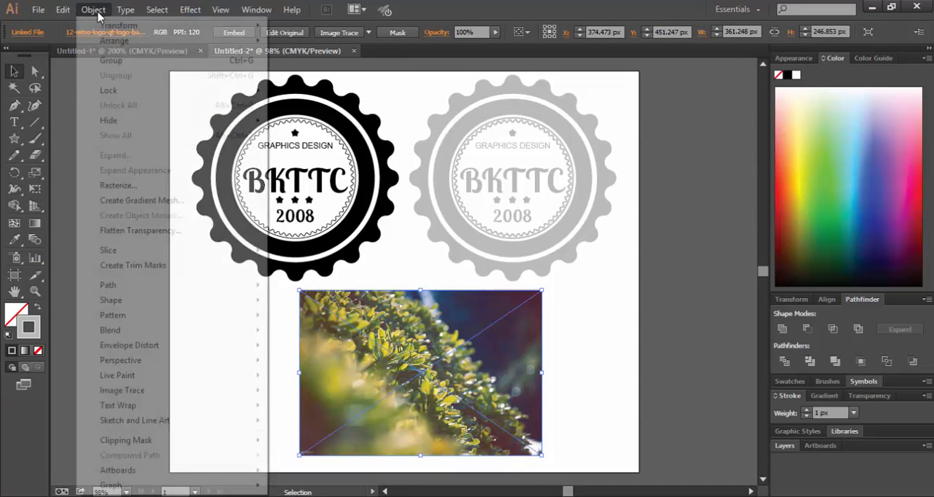
pyautogui.click(133, 187)
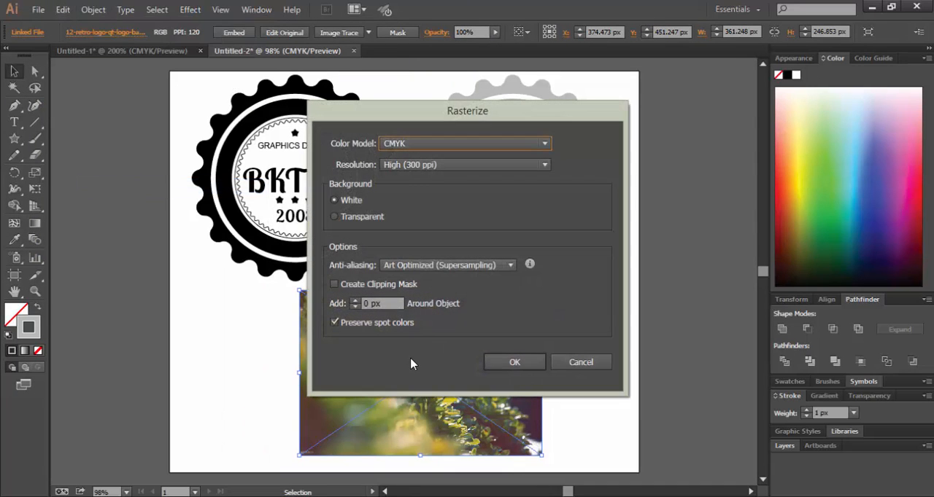
pyautogui.click(503, 365)
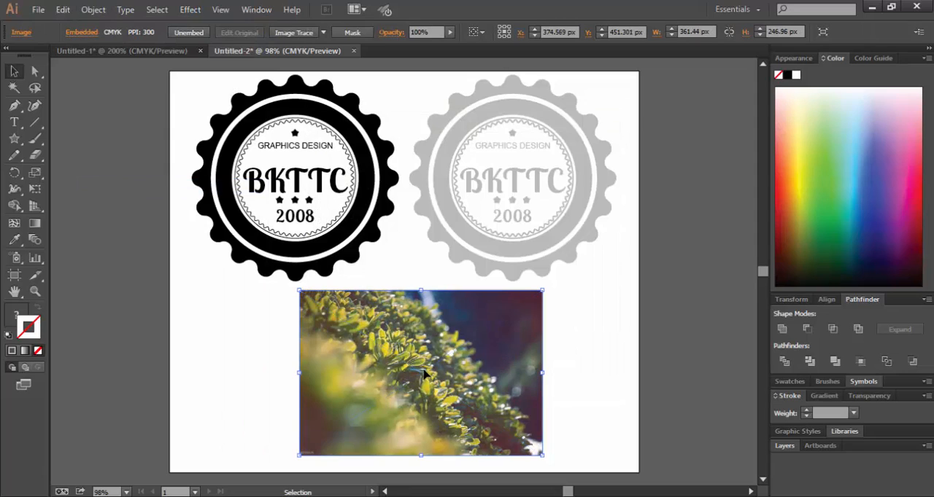
# Apply a previewed Gaussian Blur with a radius of 61.4 pixels to the rasterized image.
pyautogui.click(189, 10)
pyautogui.moveTo(270, 238)
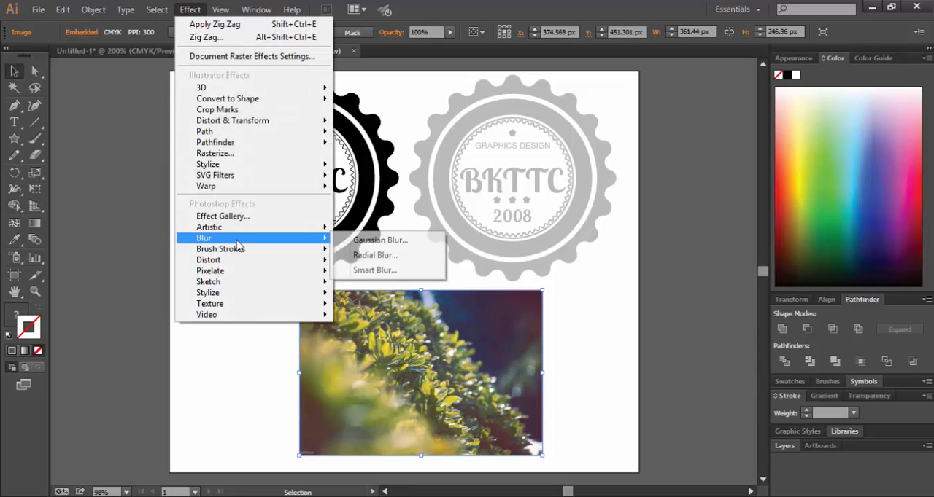
pyautogui.click(388, 246)
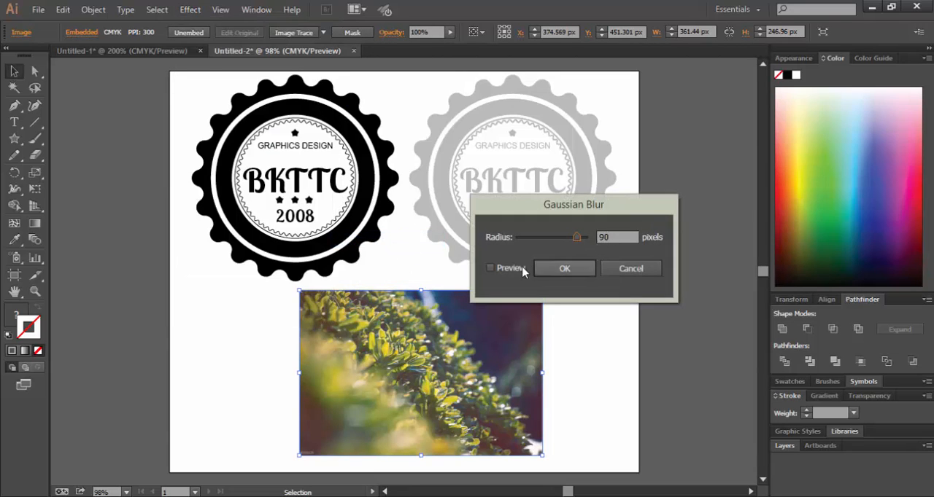
pyautogui.click(490, 268)
pyautogui.moveTo(576, 238); pyautogui.dragTo(564, 242)
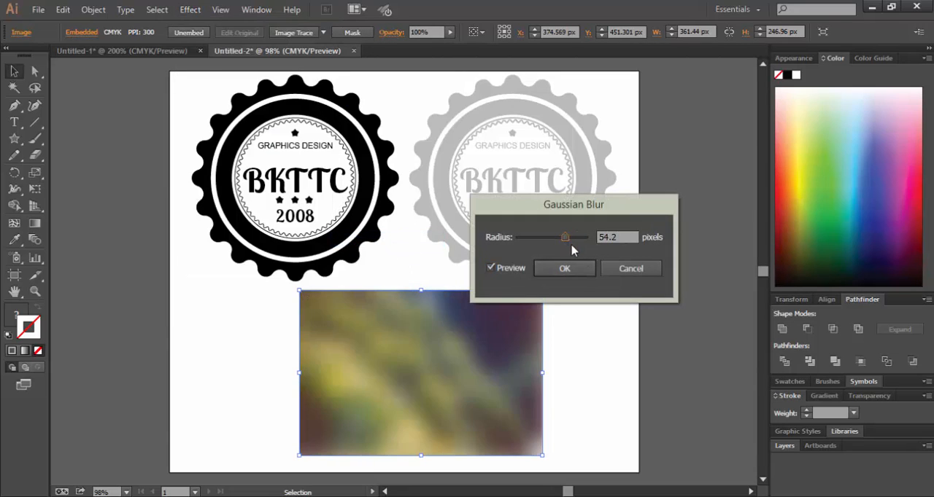
pyautogui.click(564, 268)
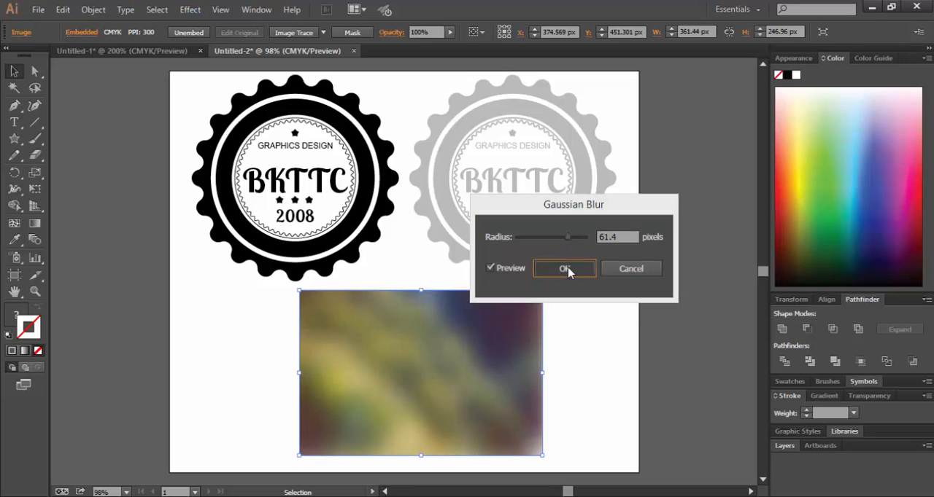
# Copy the black badge onto the blurred image, scale the copy down to about 249 px wide, and bring it forward.
pyautogui.keyDown('alt'); pyautogui.moveTo(369, 182); pyautogui.dragTo(495, 378); pyautogui.keyUp('alt')
pyautogui.moveTo(525, 271); pyautogui.dragTo(508, 310)
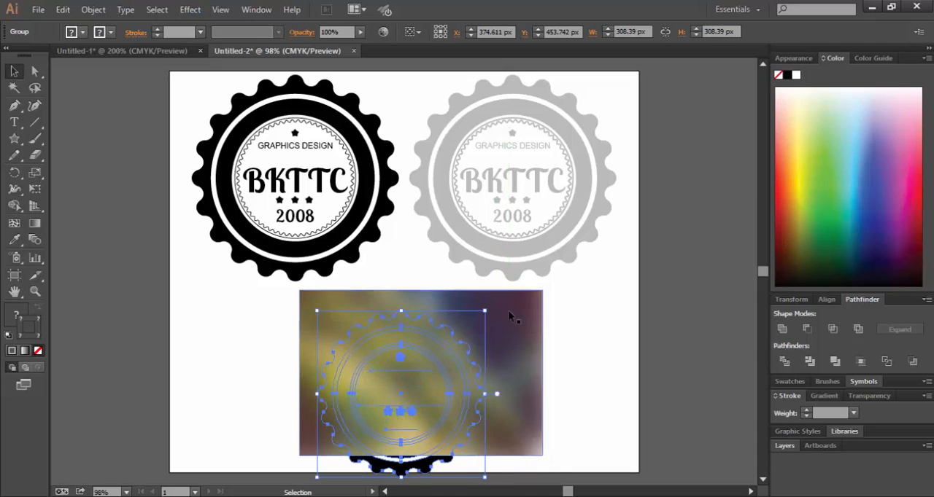
pyautogui.rightClick(451, 385)
pyautogui.moveTo(587, 357)
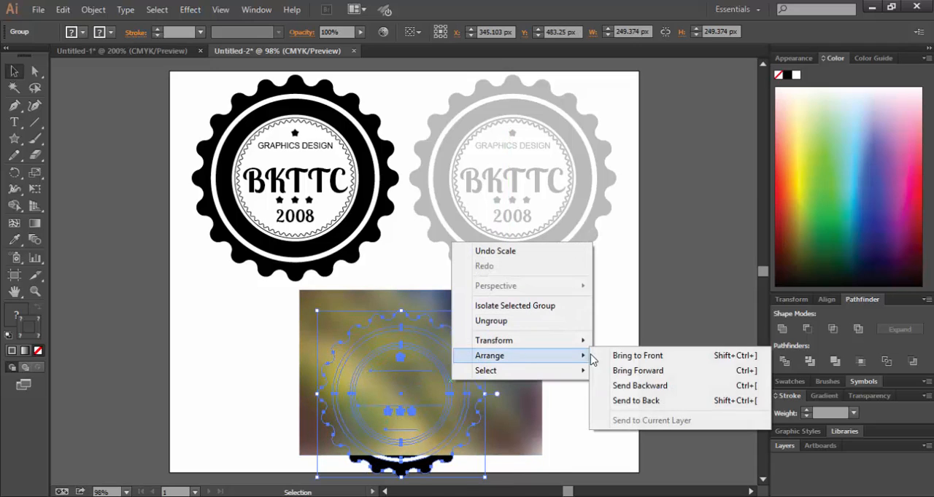
pyautogui.click(654, 372)
pyautogui.click(468, 440)
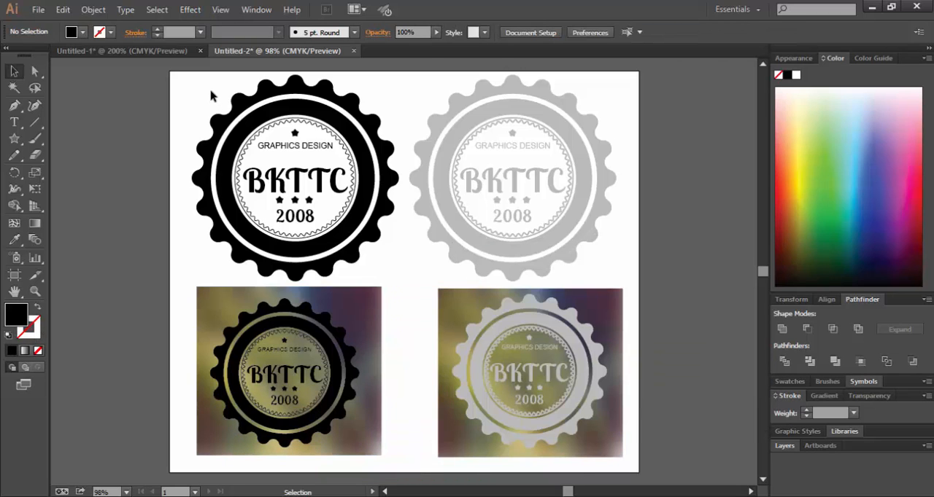
pyautogui.hotkey('ctrl', 'a')
pyautogui.click(604, 267)
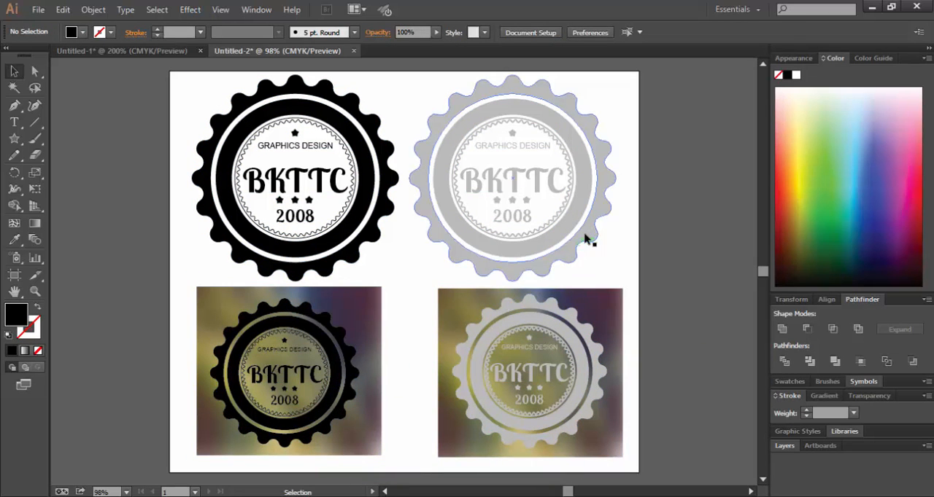